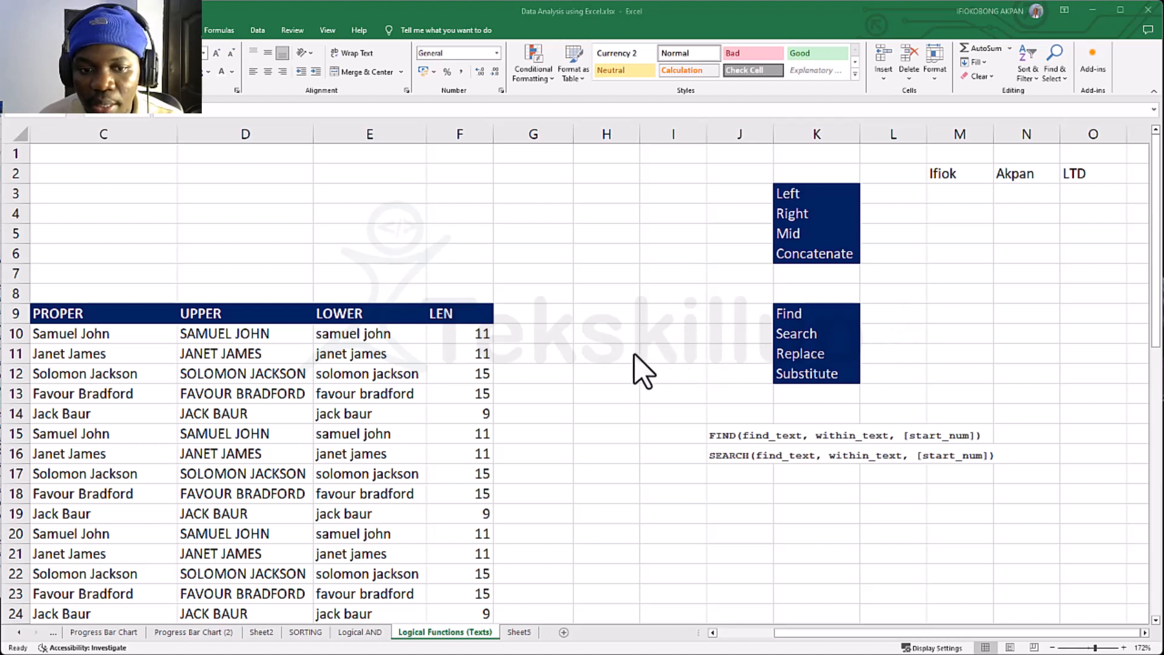
Step: Examine the text function lists in column K, the FIND and SEARCH syntax lines, and the sample text in M2:O2
left_click(778, 633)
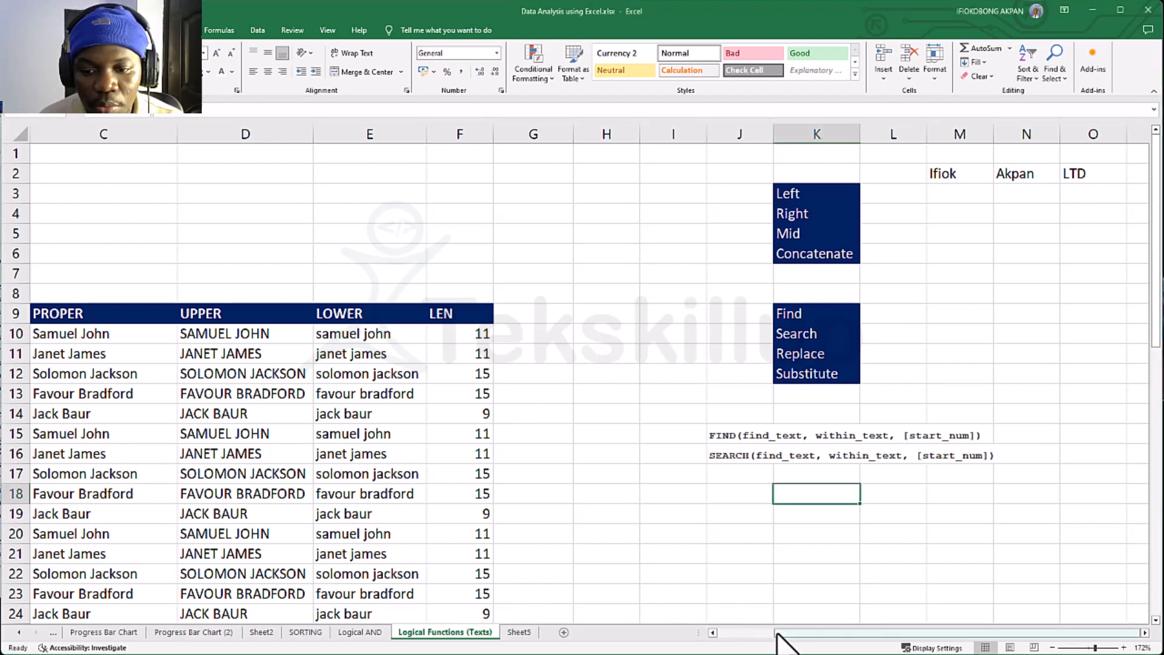
left_click(754, 633)
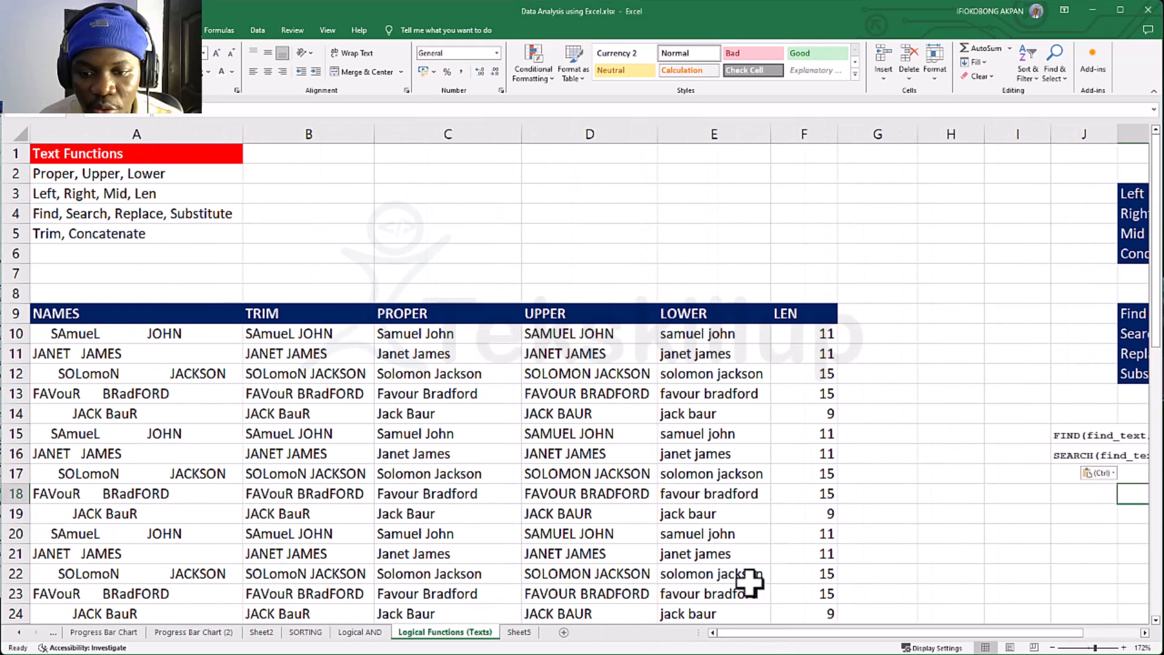
left_click_drag(753, 632, 811, 632)
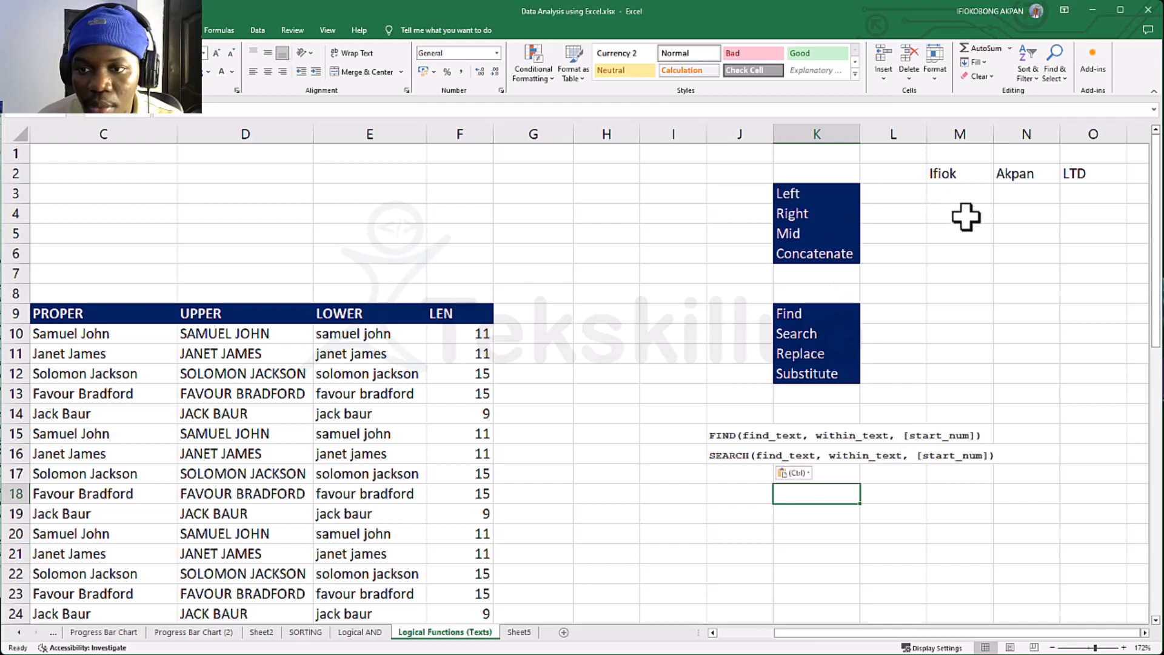
left_click(829, 256)
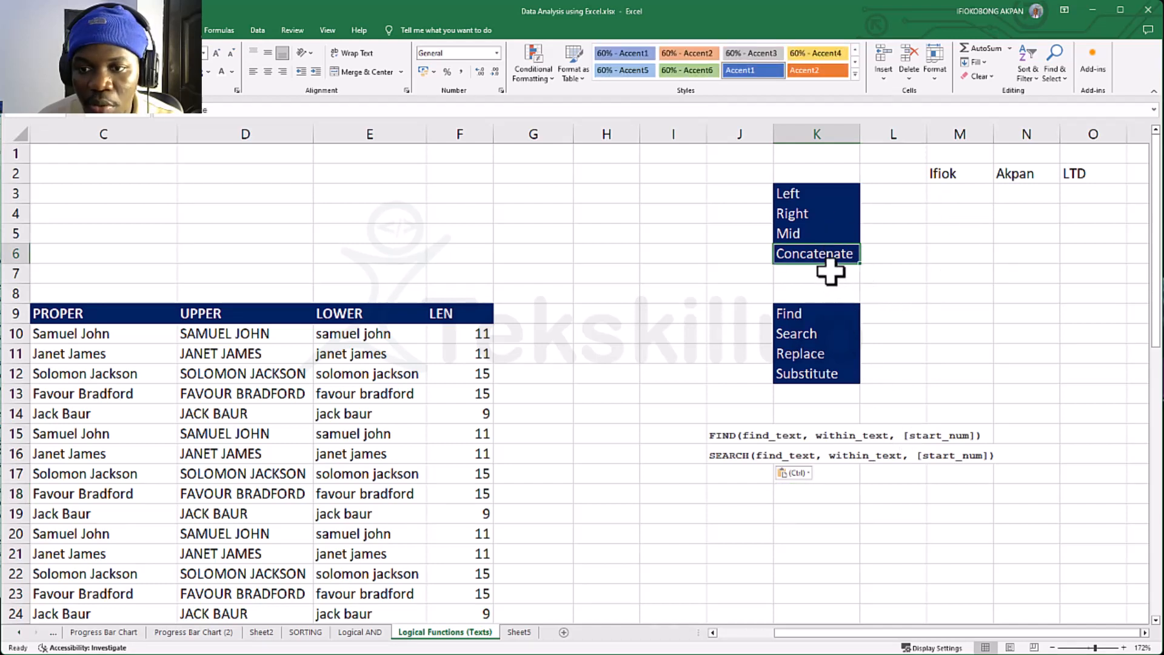
left_click(830, 318)
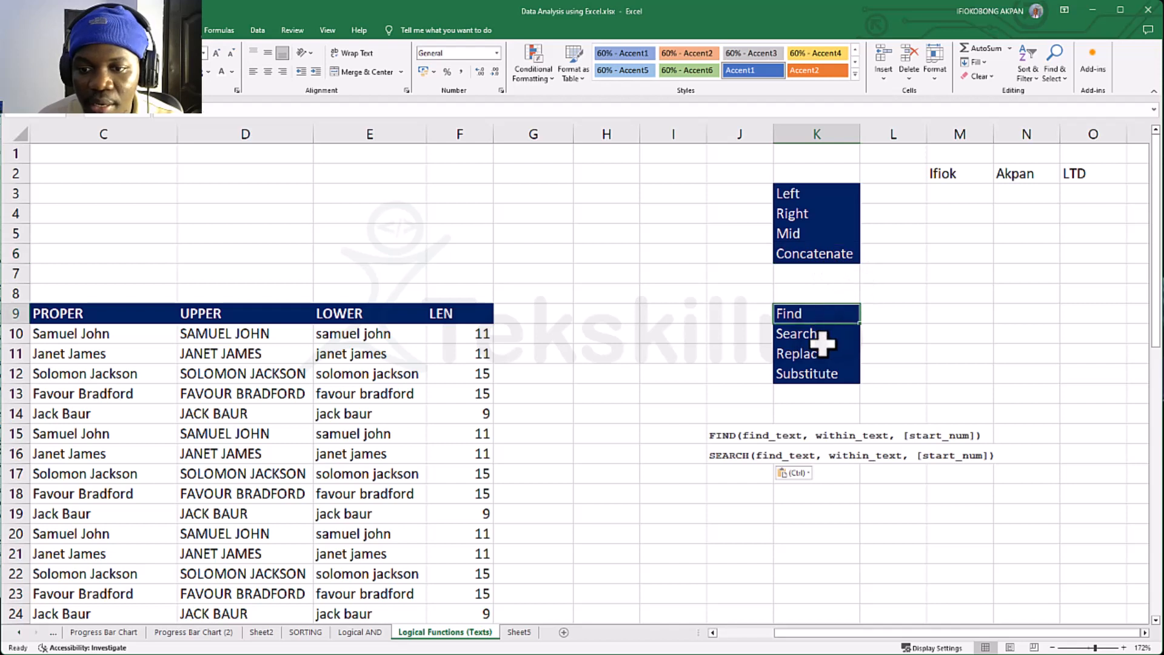
left_click(822, 346)
left_click(819, 336)
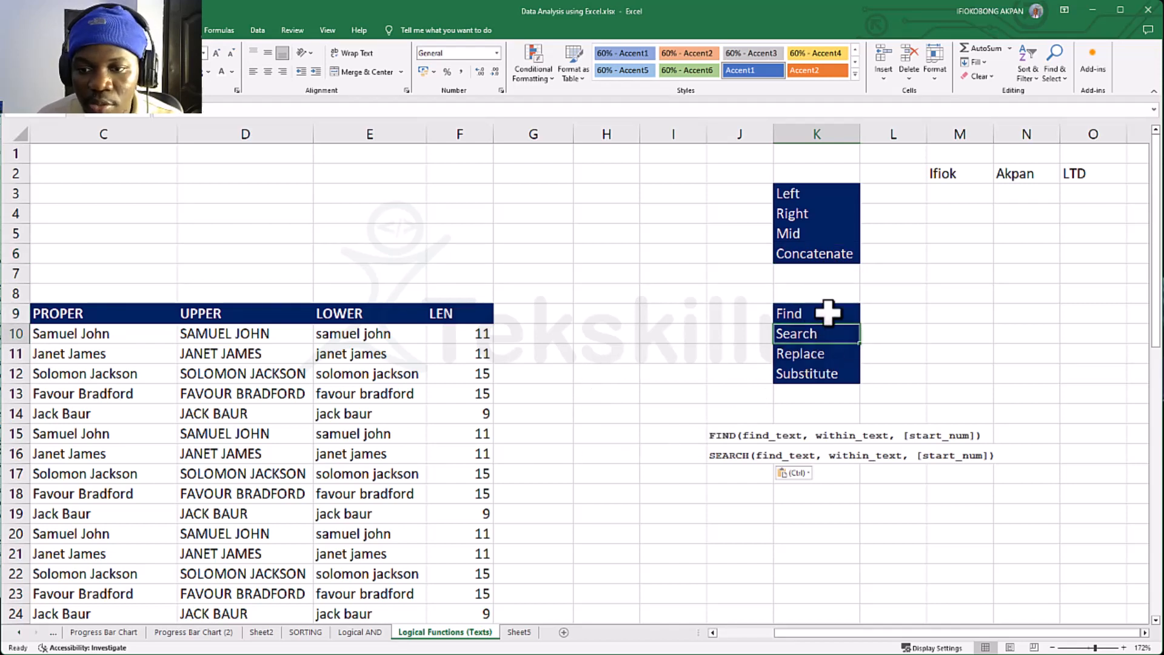
left_click(902, 316)
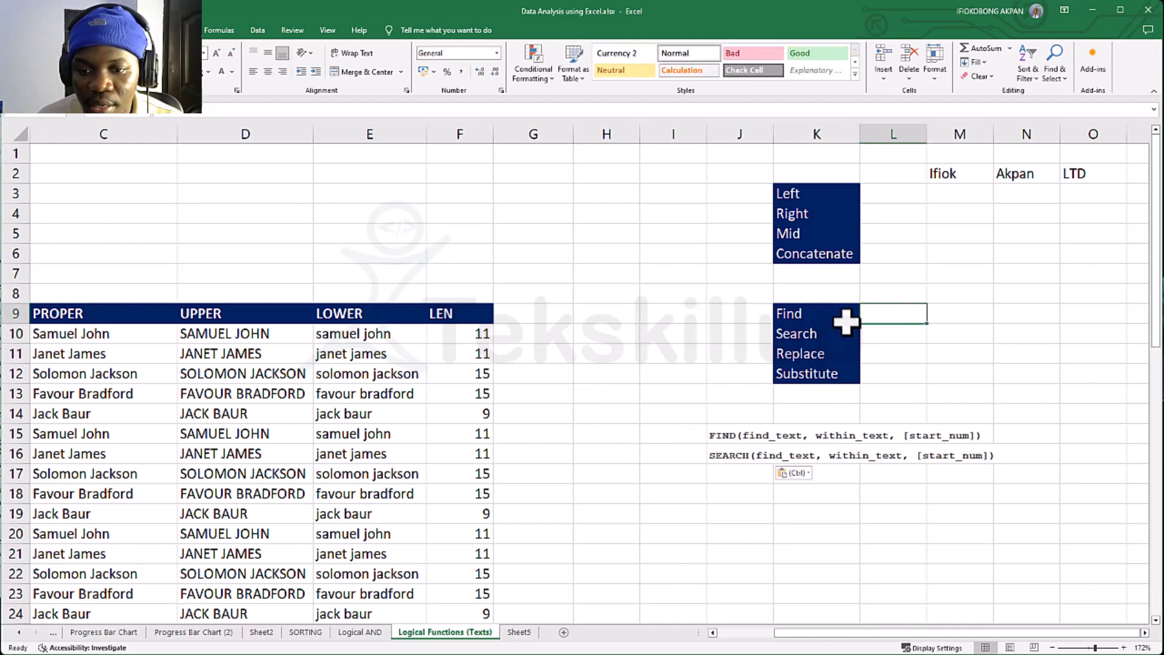
left_click(808, 333)
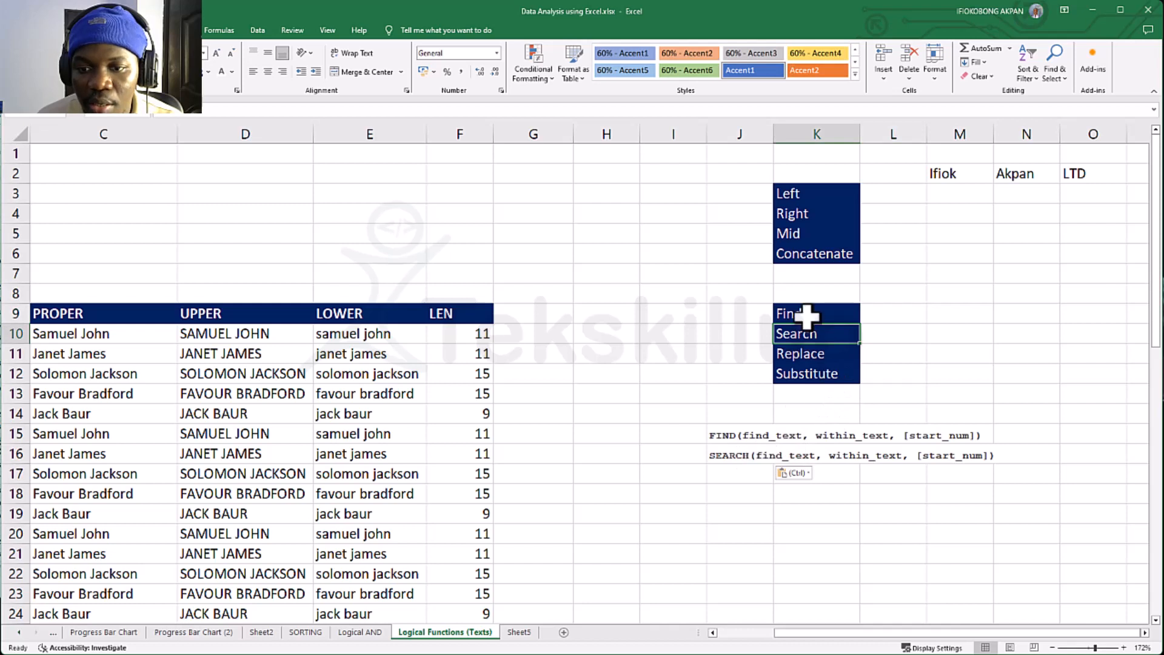
left_click(906, 395)
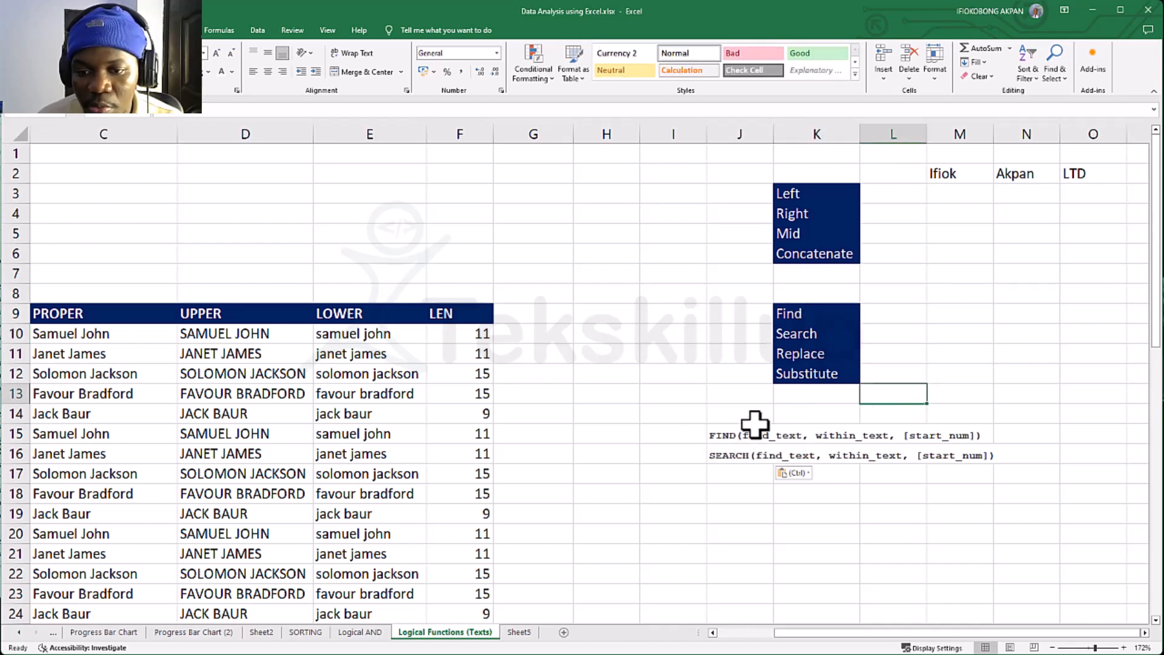
left_click(894, 320)
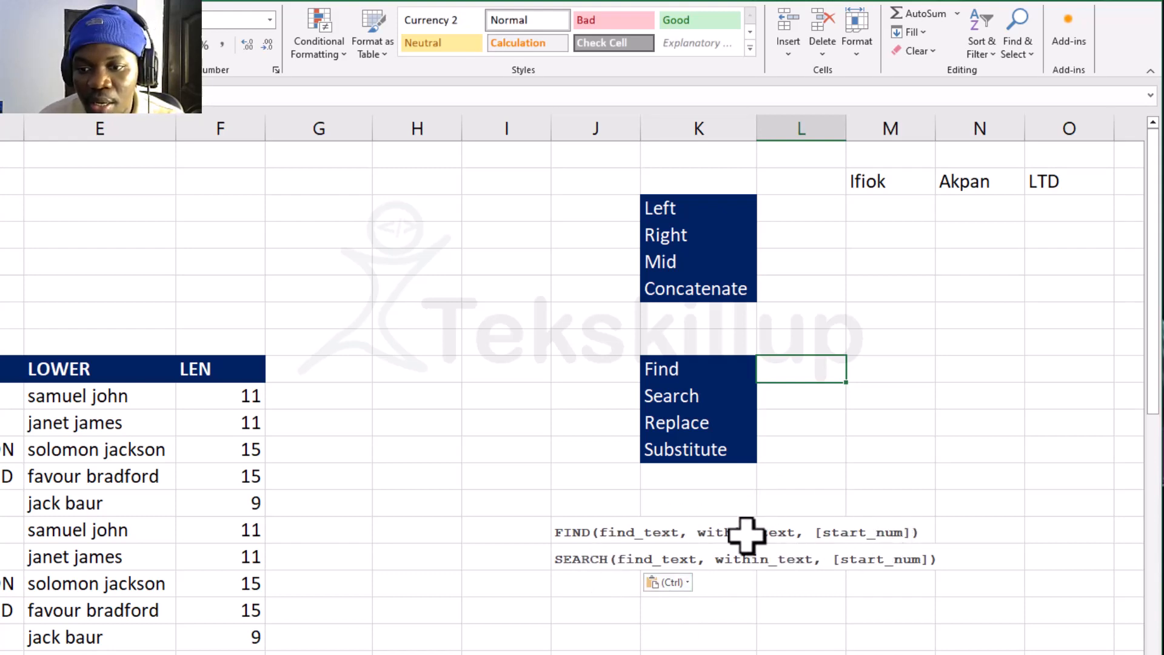
left_click(877, 374)
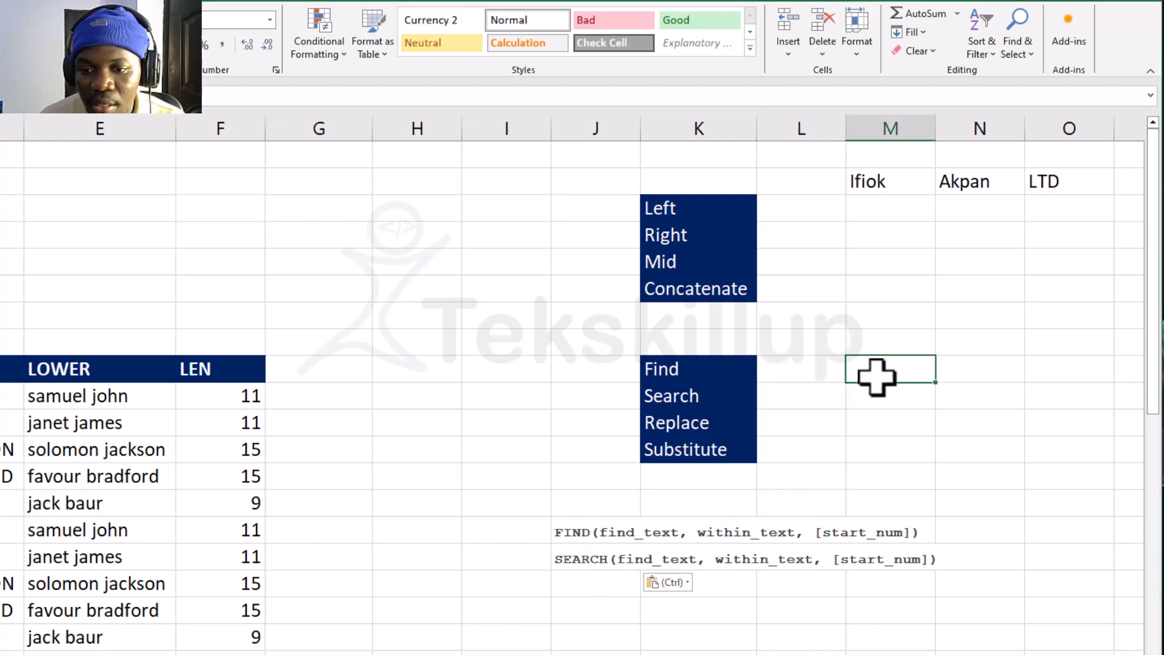
left_click(875, 182)
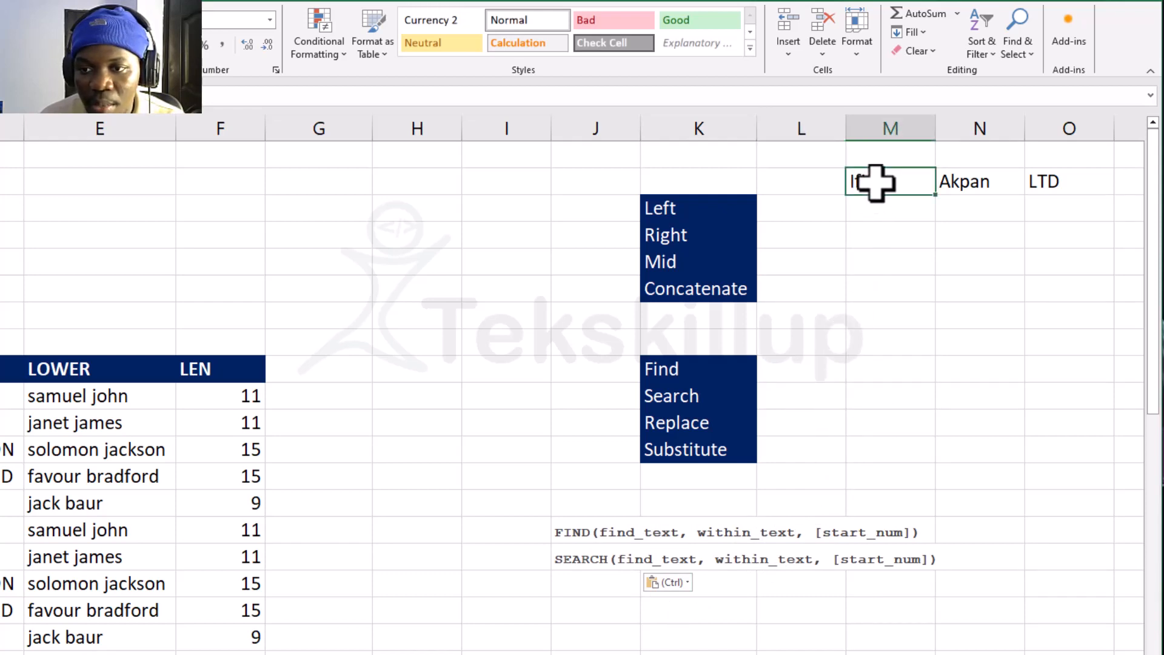
left_click(976, 189)
left_click(1039, 190)
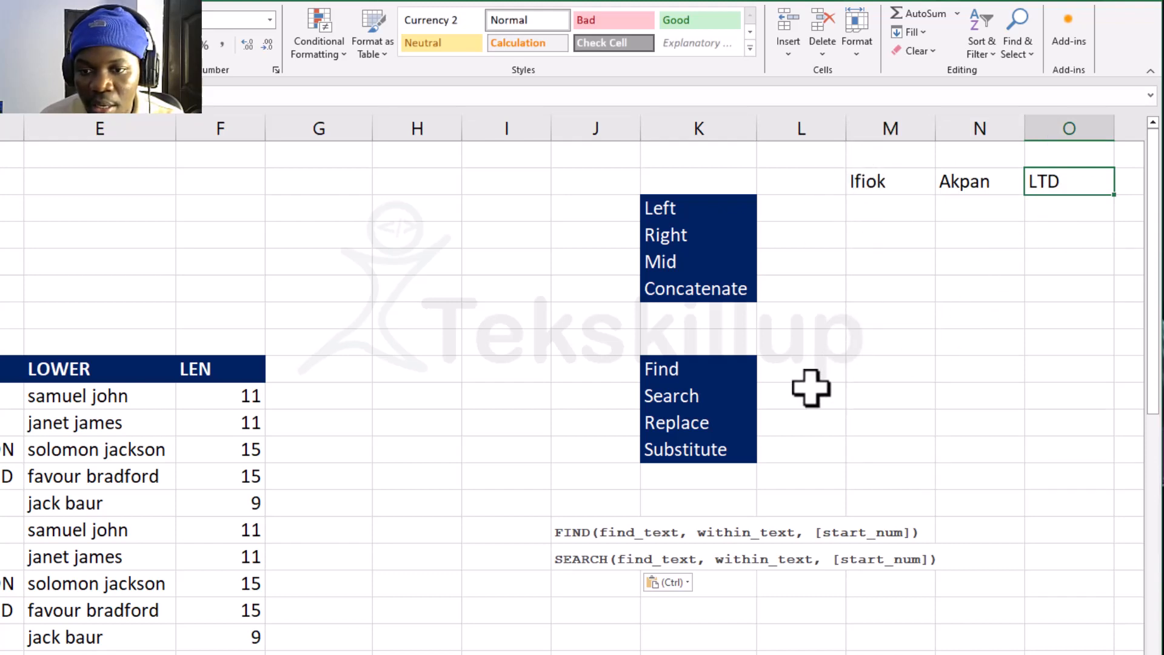
left_click(873, 183)
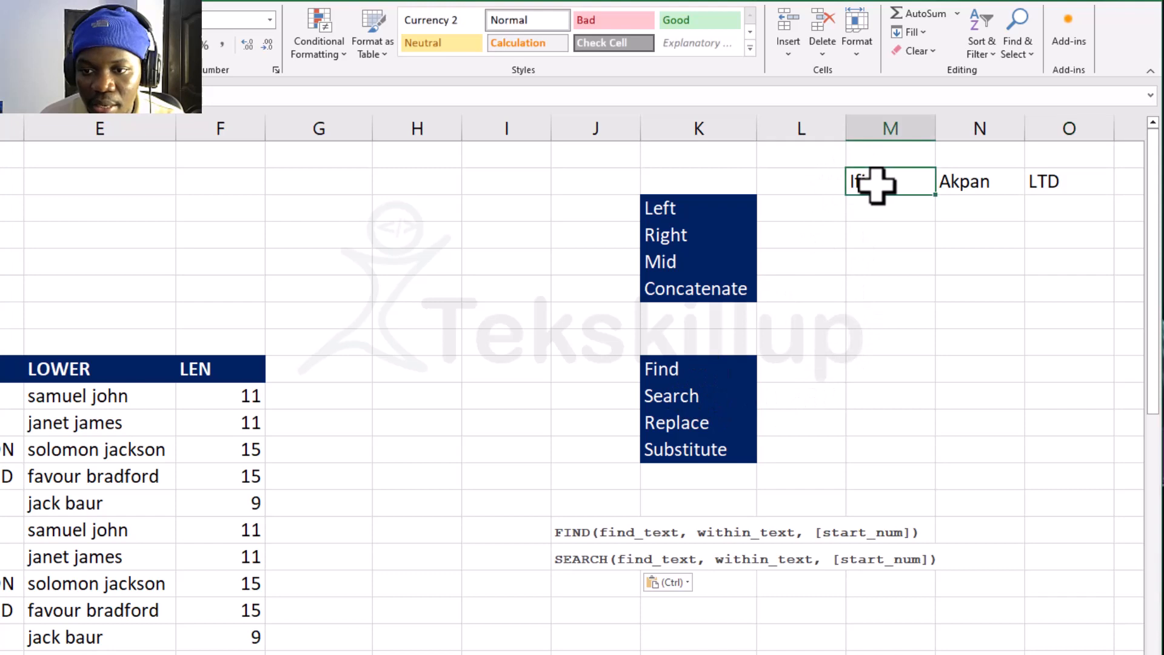
Step: Enter the formula =FIND("o",M2) in cell L9, beside the Find label
left_click(849, 364)
left_click(810, 369)
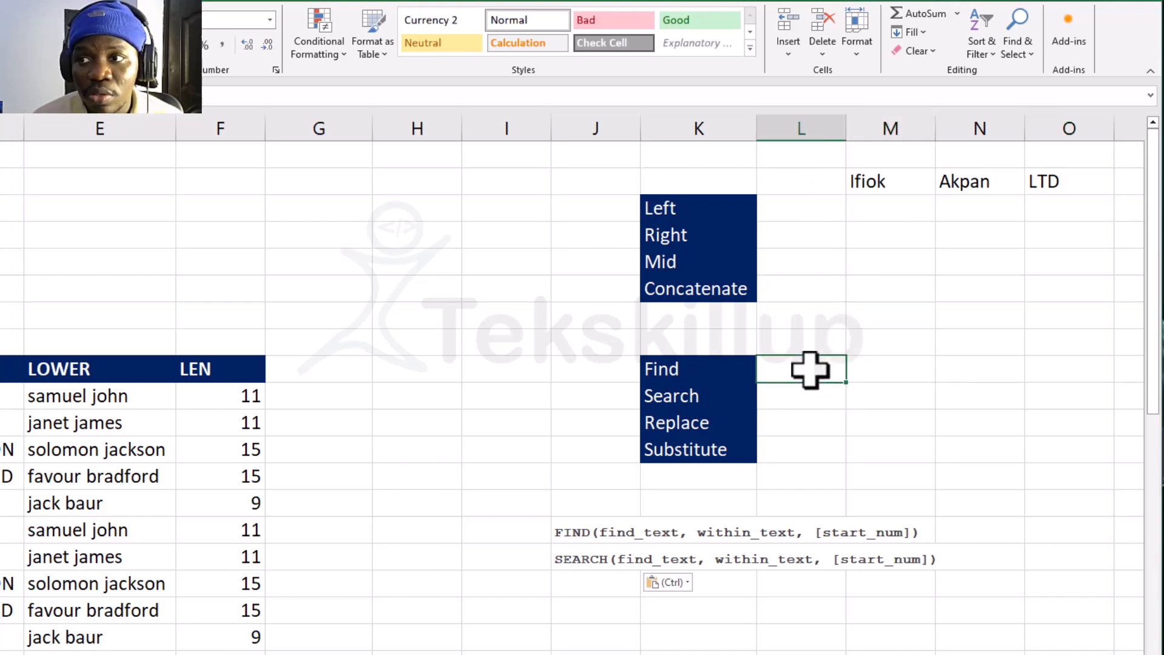
type("=")
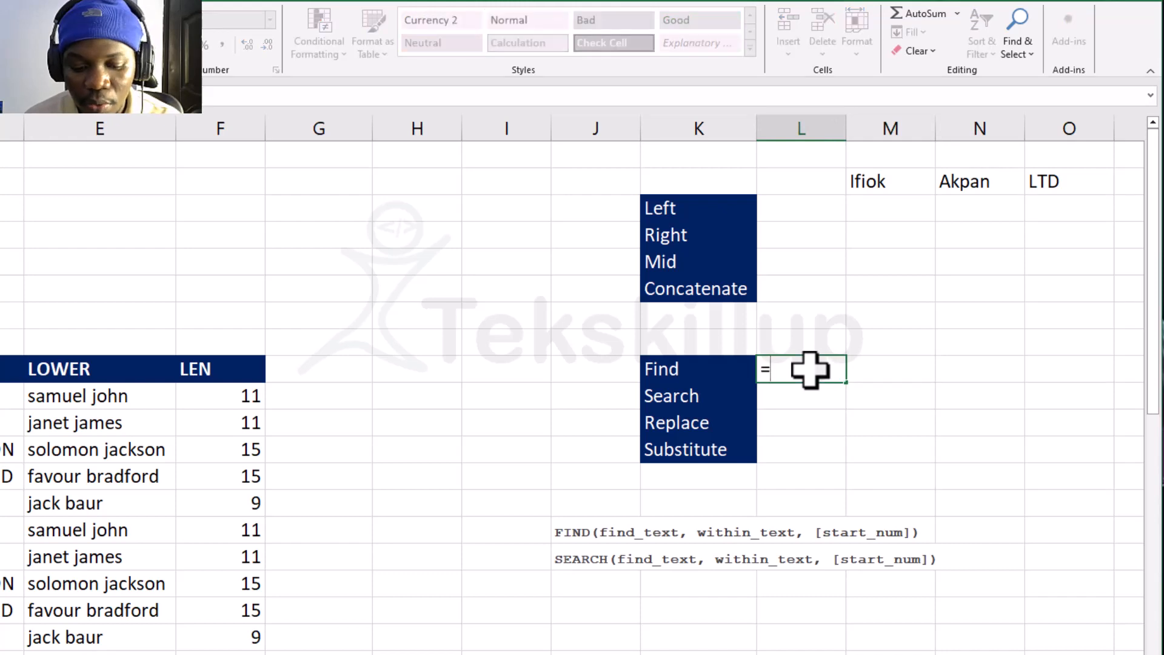
type("FI")
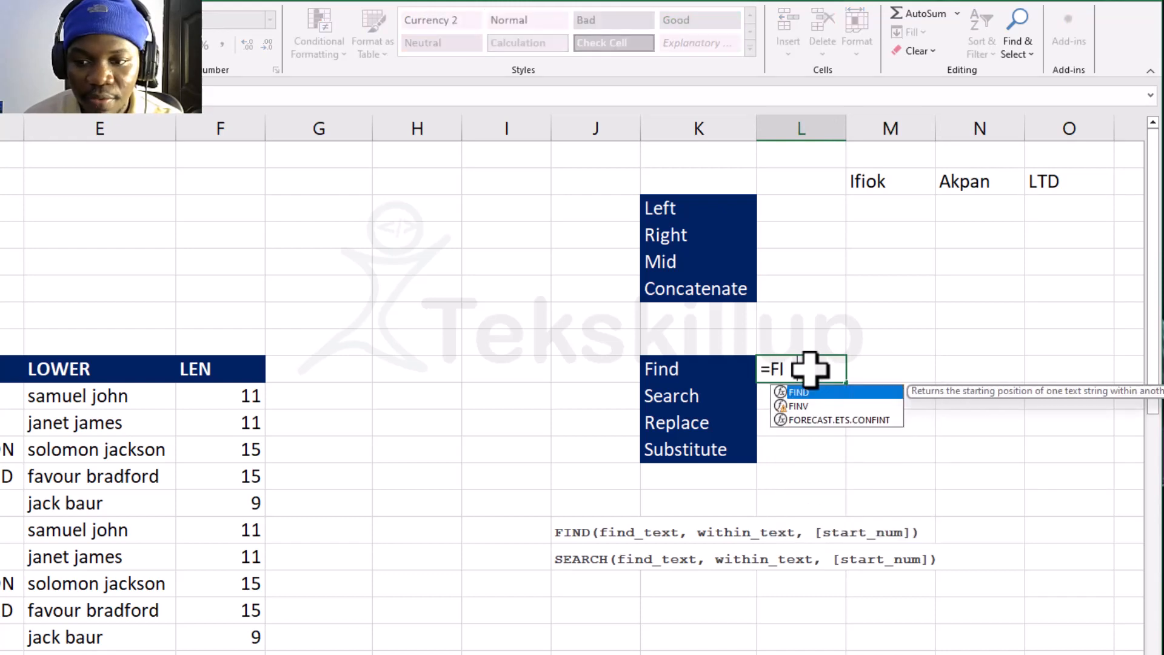
type("ND(")
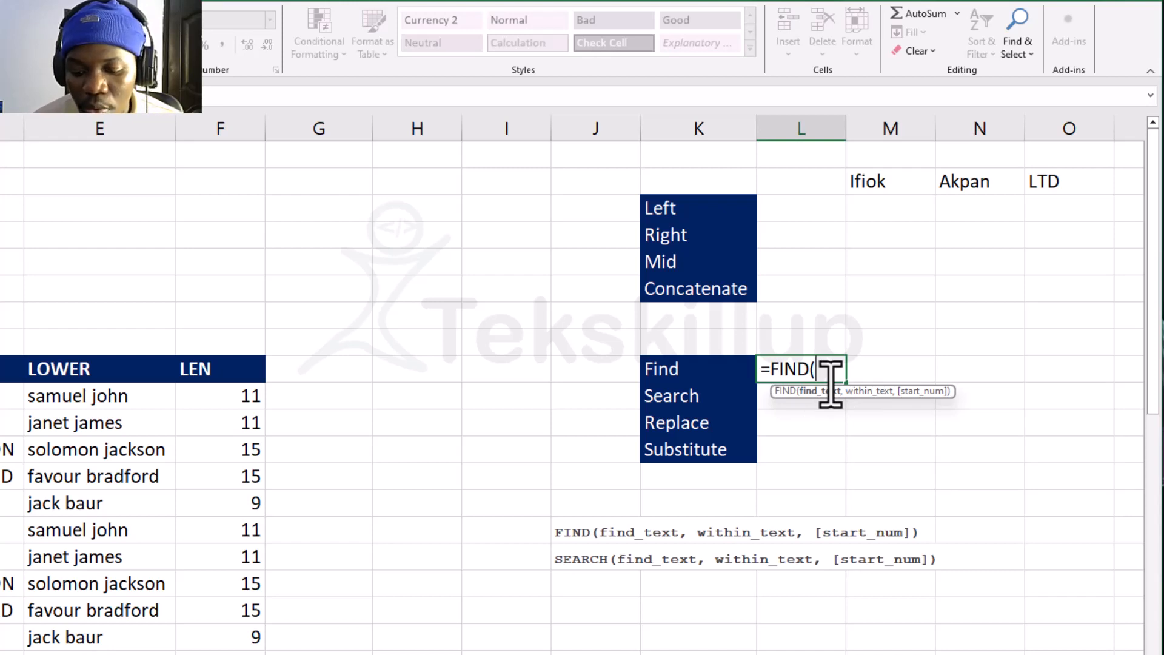
type("\"")
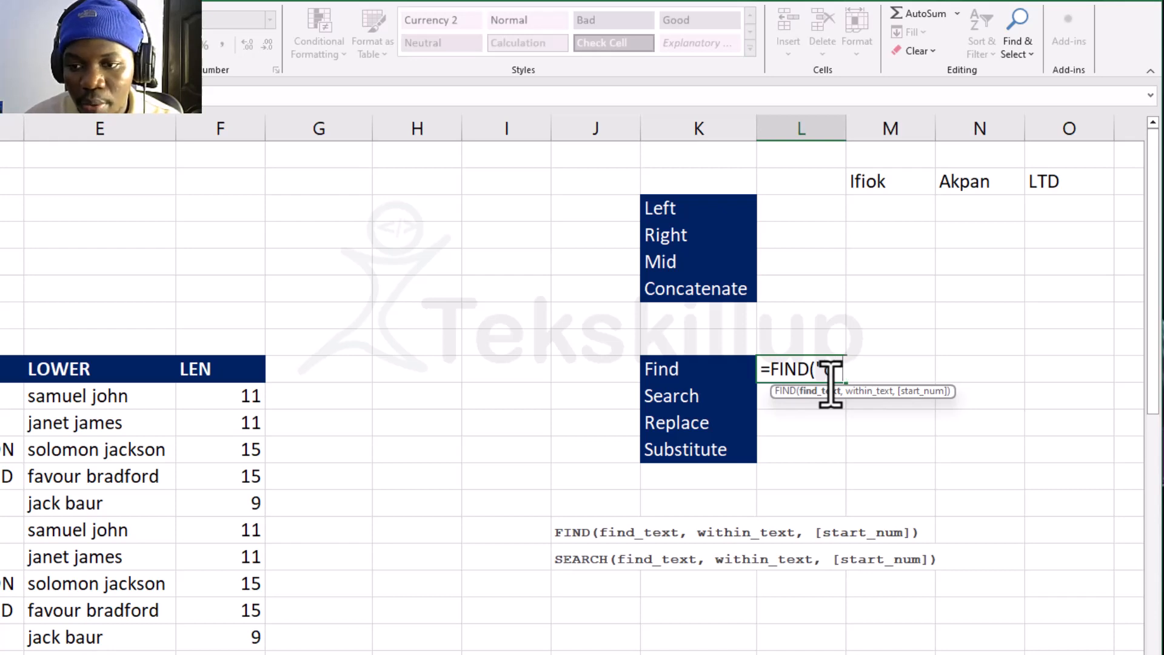
type("o\",")
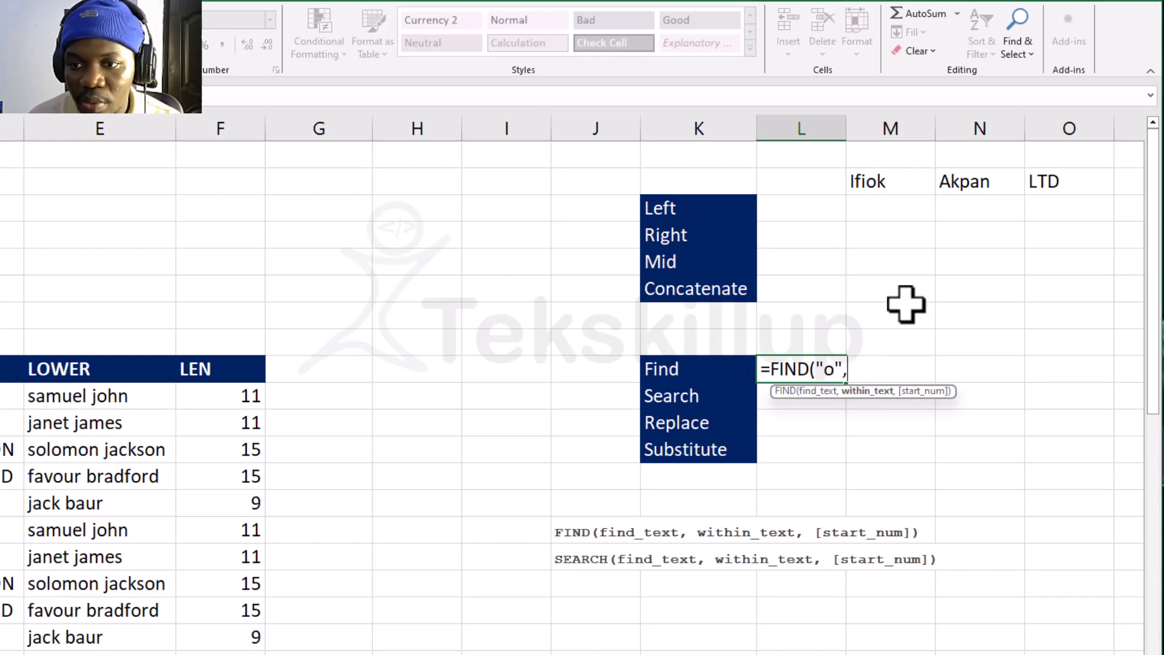
left_click(885, 181)
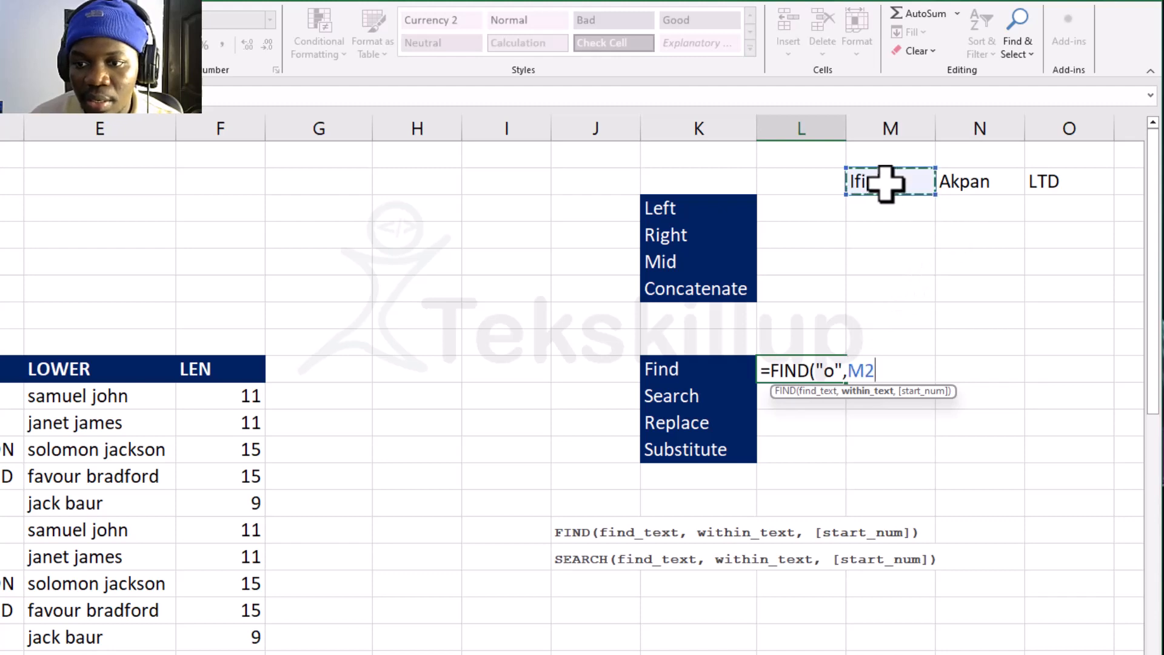
type(")")
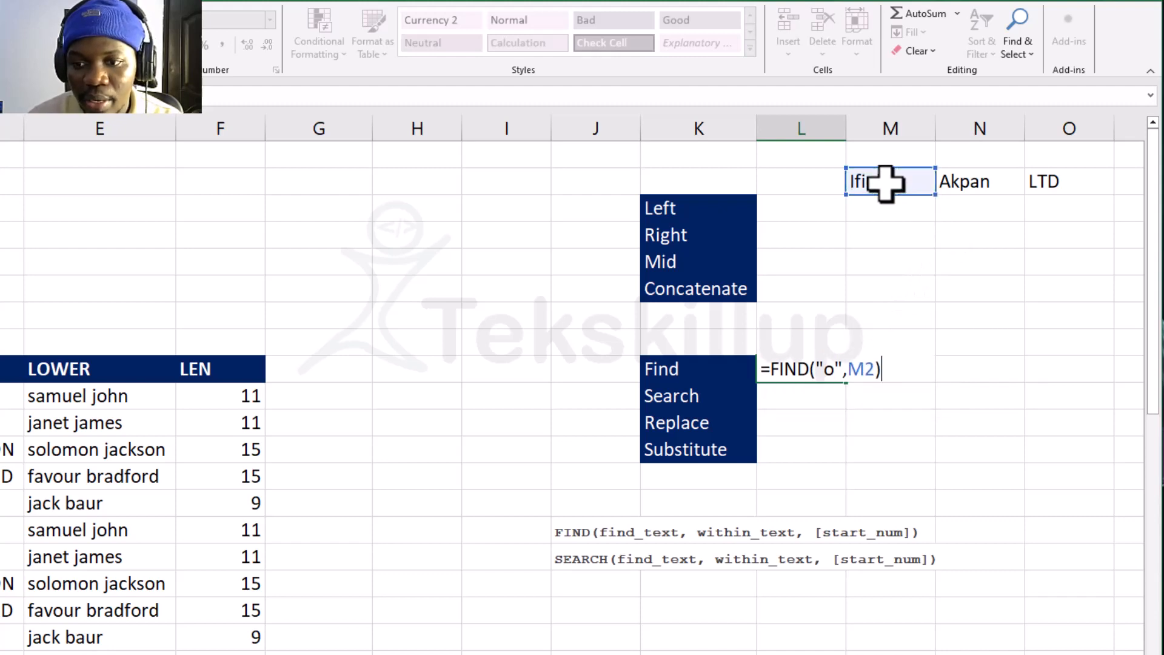
key("Return")
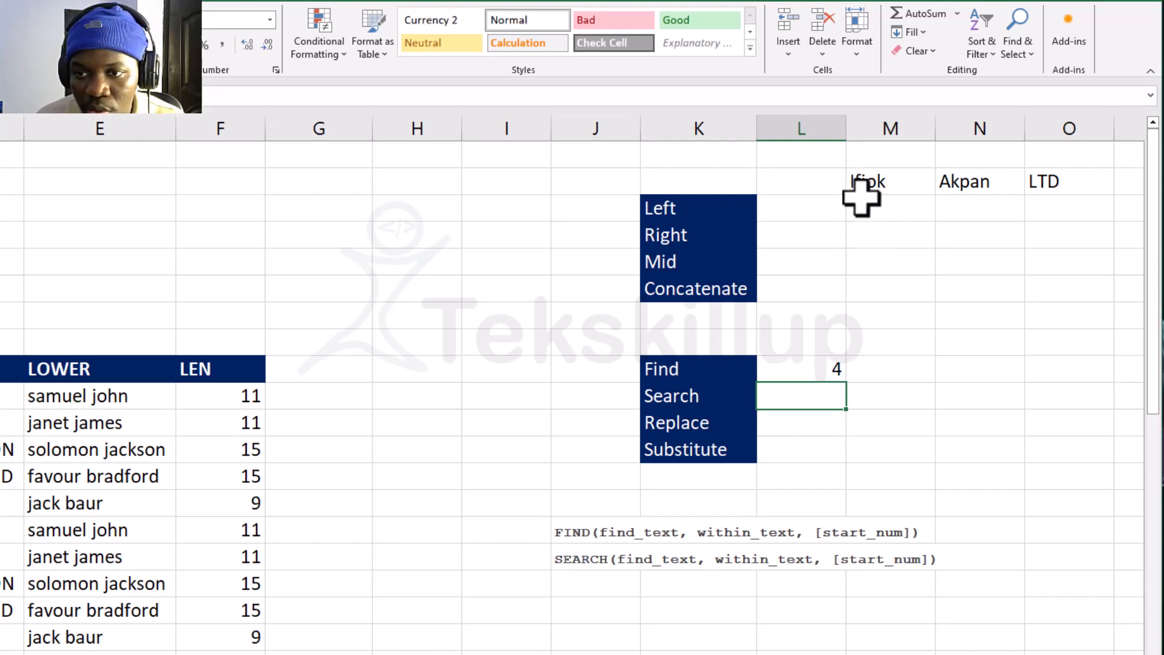
Step: Change the search text of the FIND formula in L9 to an uppercase "O"
left_click(832, 372)
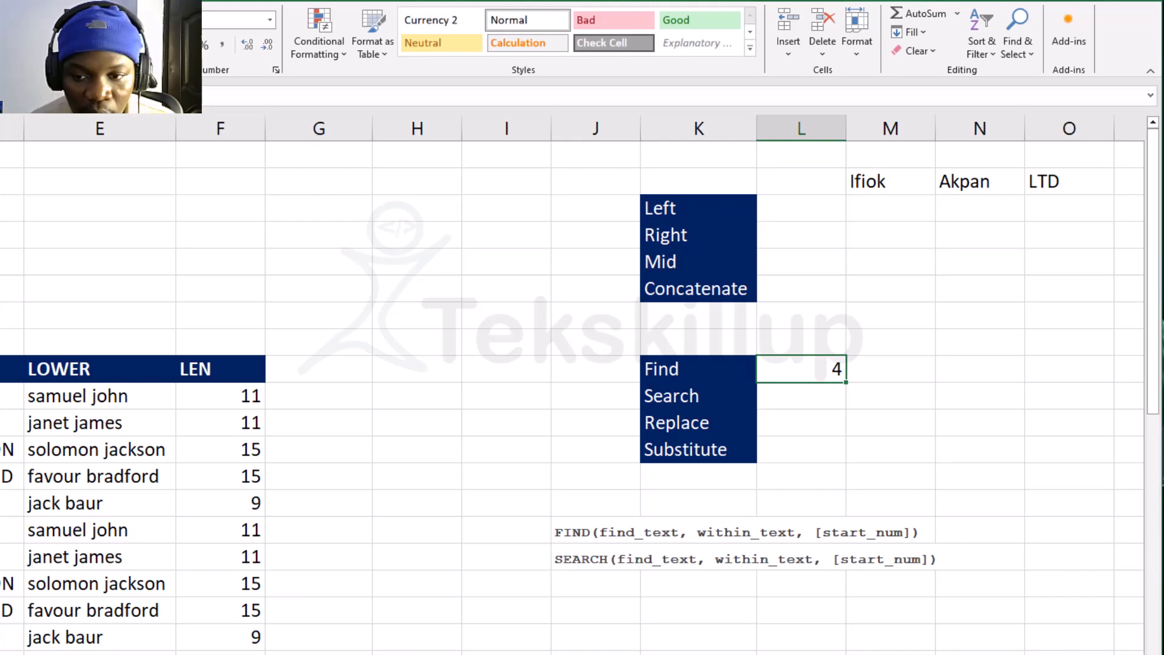
left_click(787, 398)
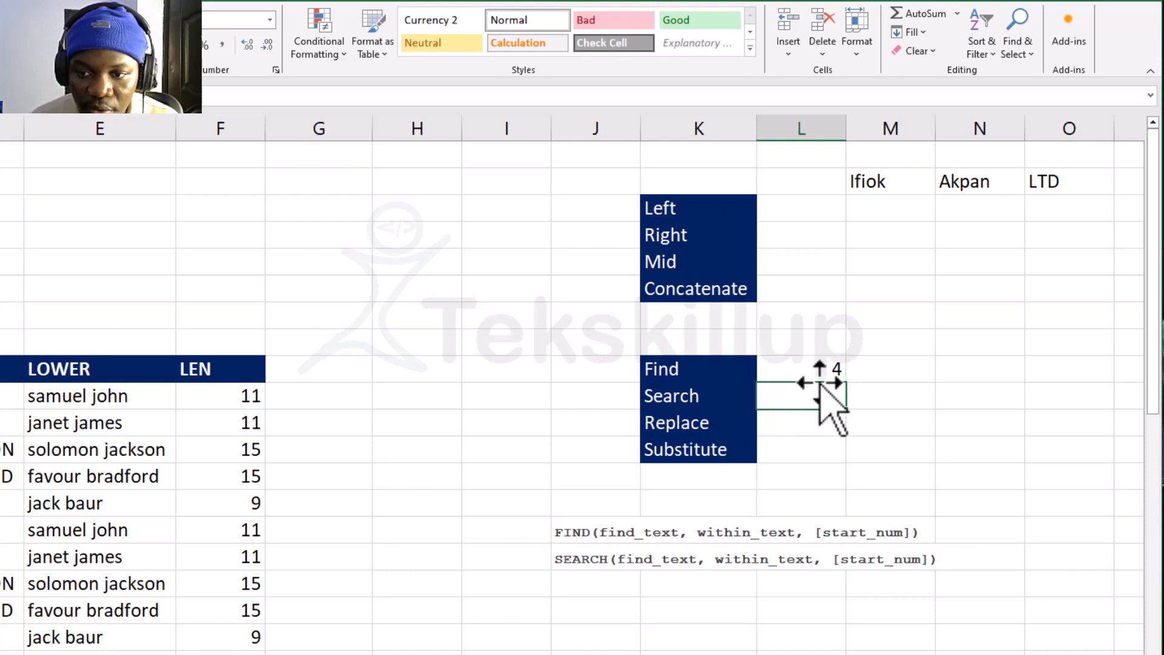
double_click(823, 370)
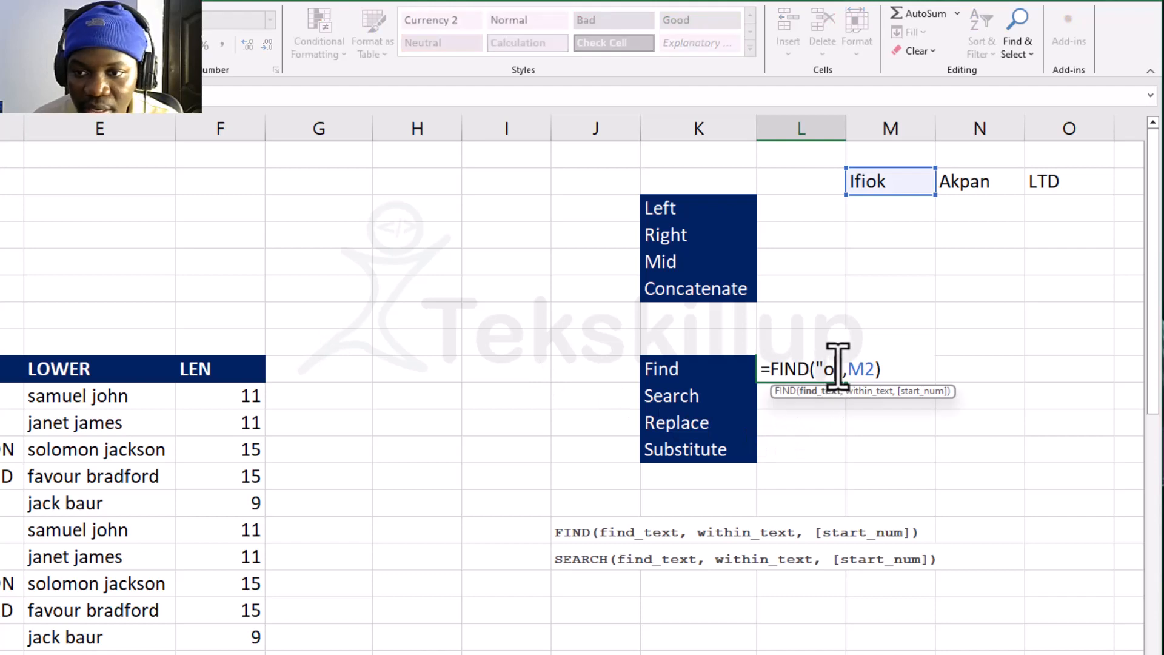
type("O")
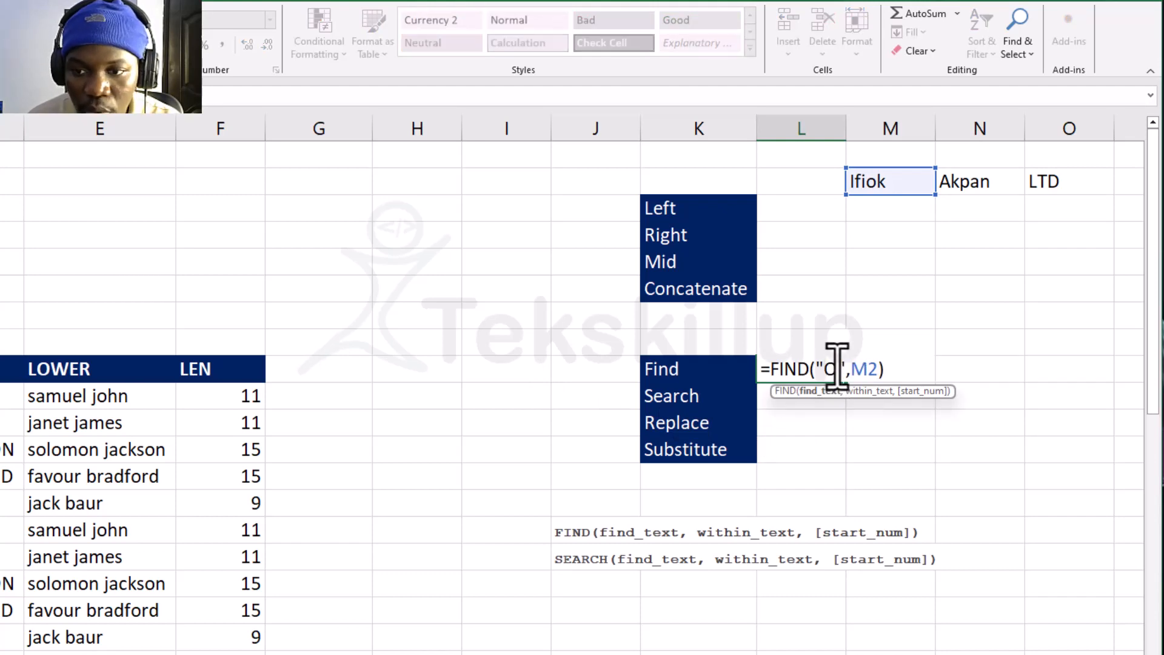
key("Return")
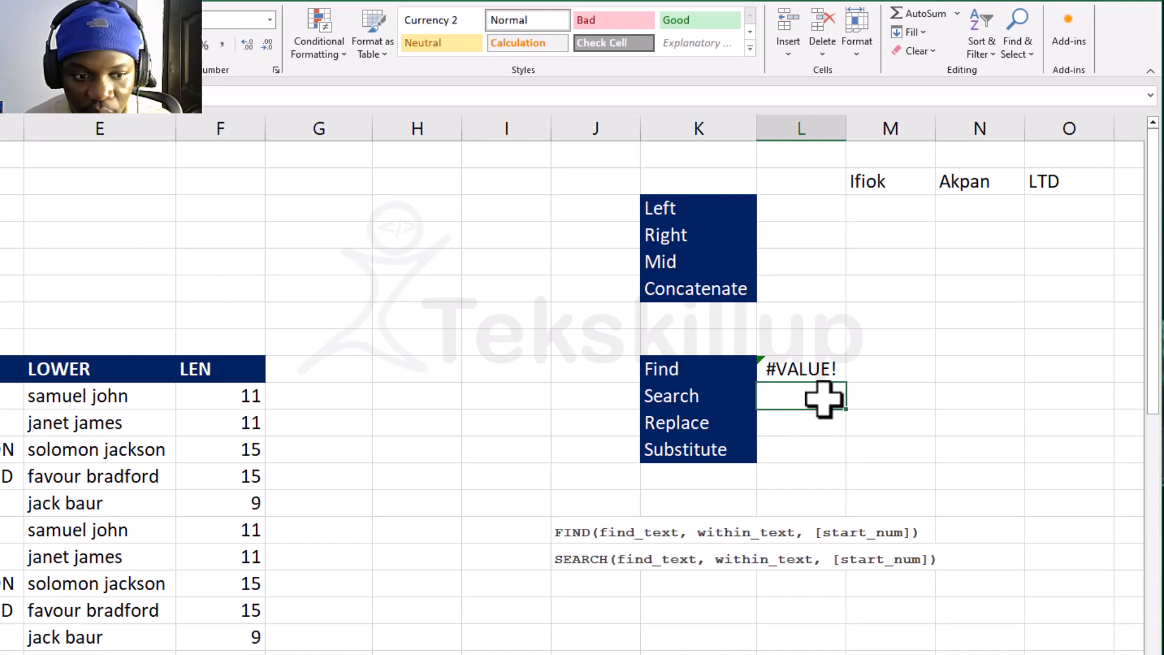
Step: Inspect the arguments of the FIND formula in L9, including the optional start_num argument
left_click(822, 364)
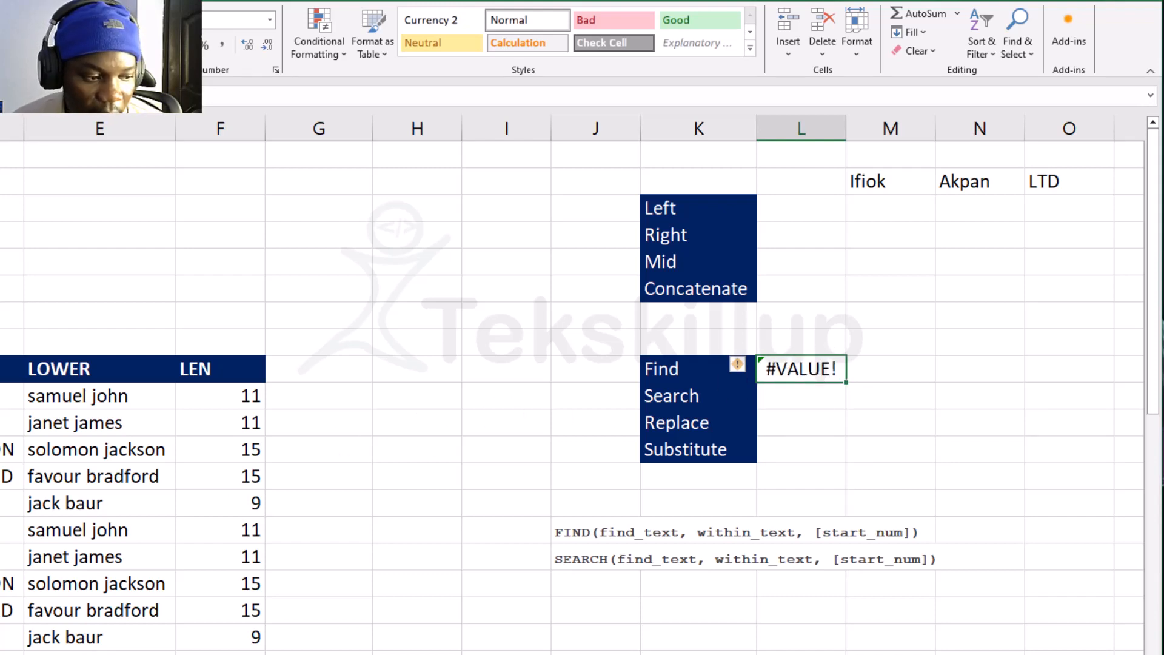
double_click(827, 369)
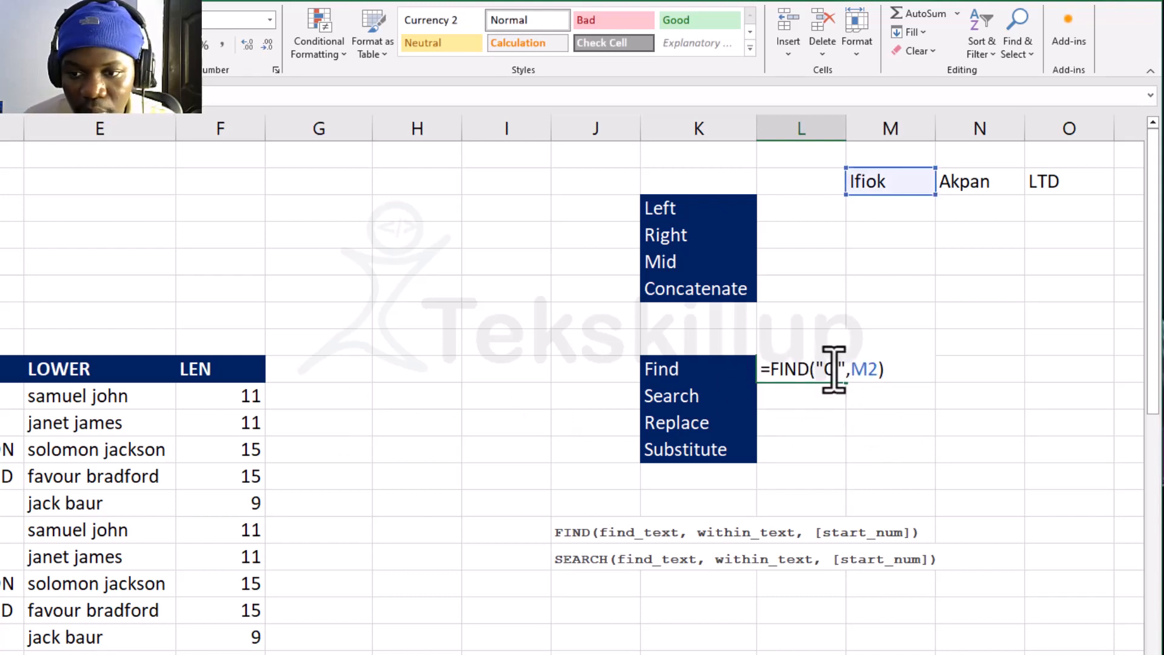
left_click(881, 374)
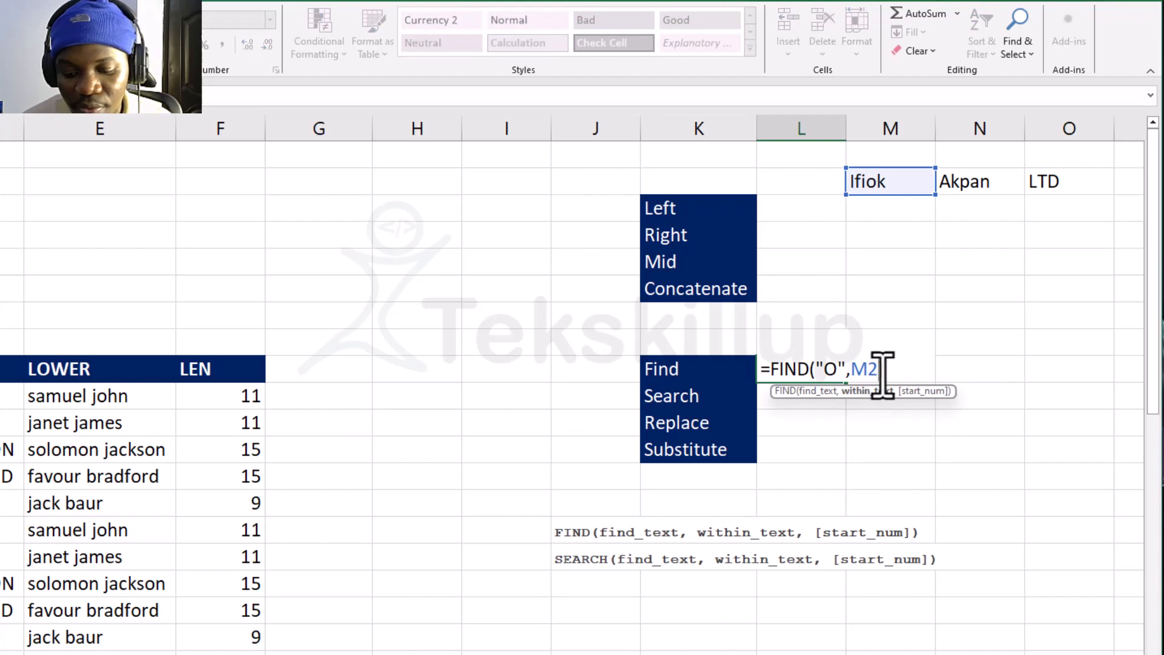
type(",")
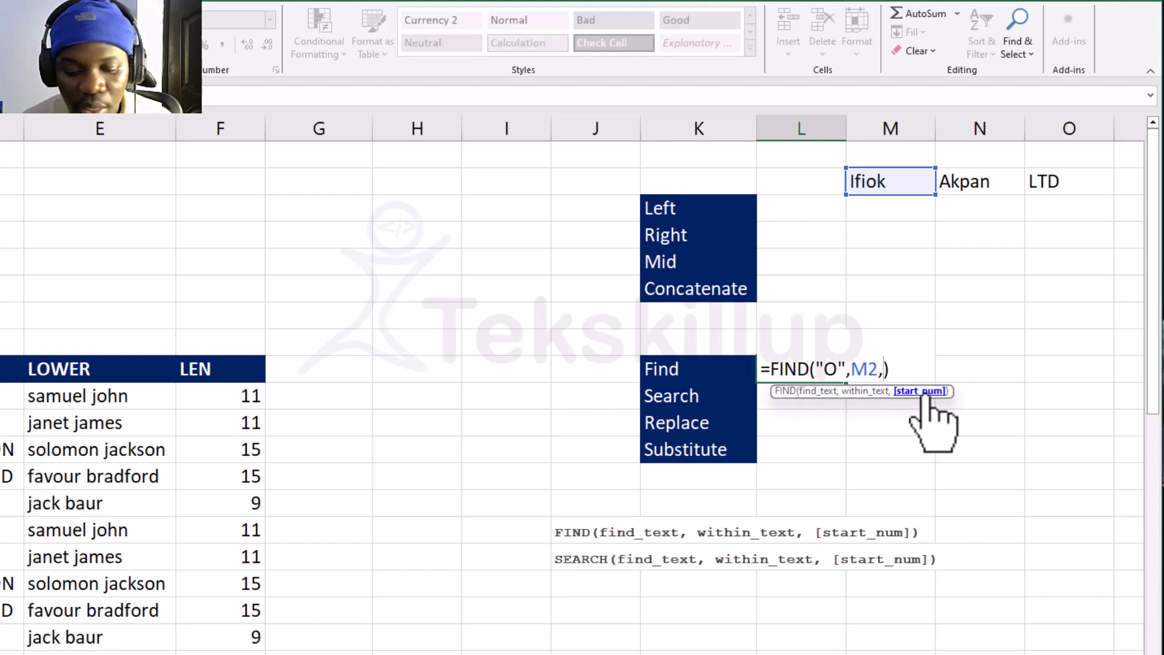
key("BackSpace")
key("ctrl+Return")
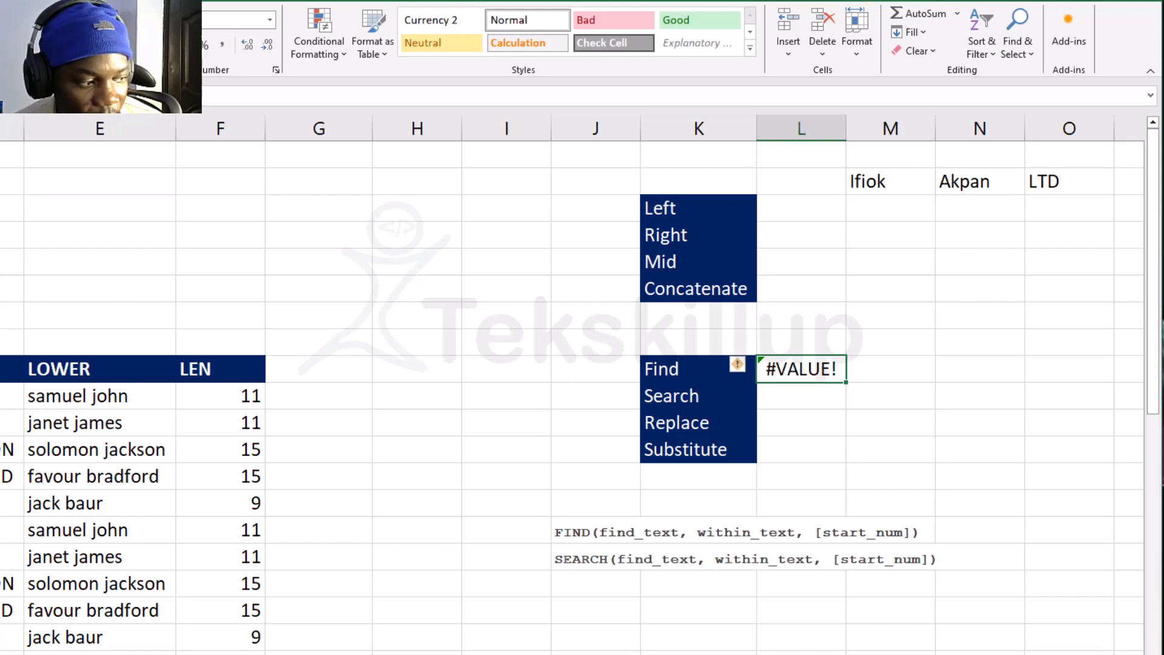
double_click(823, 369)
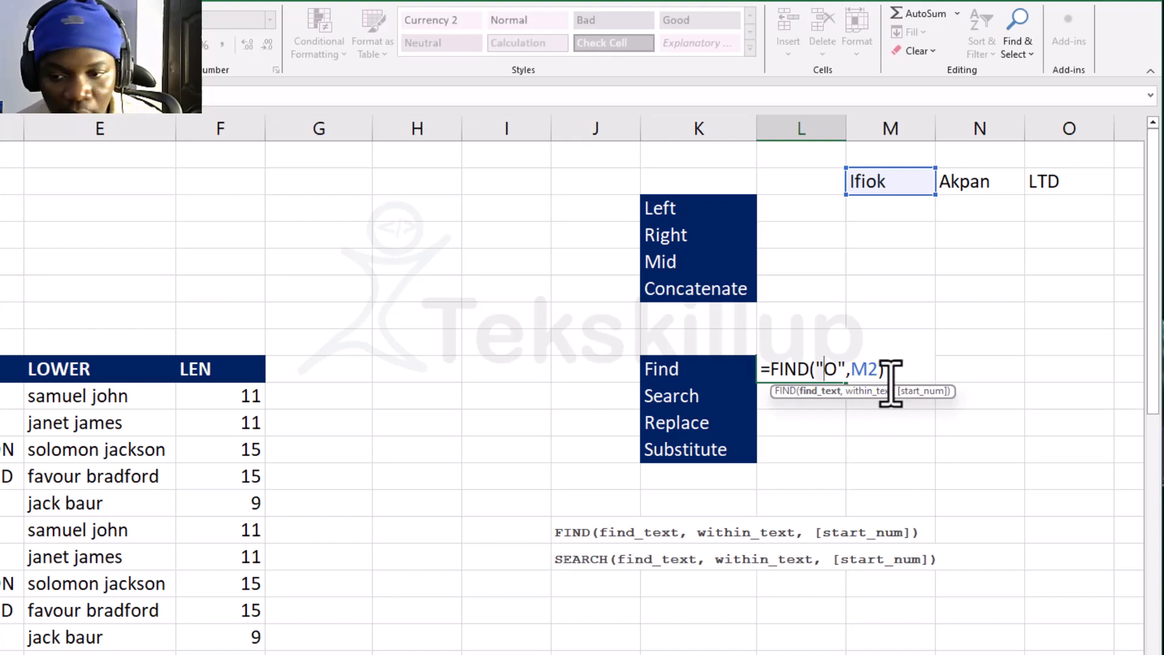
key("Return")
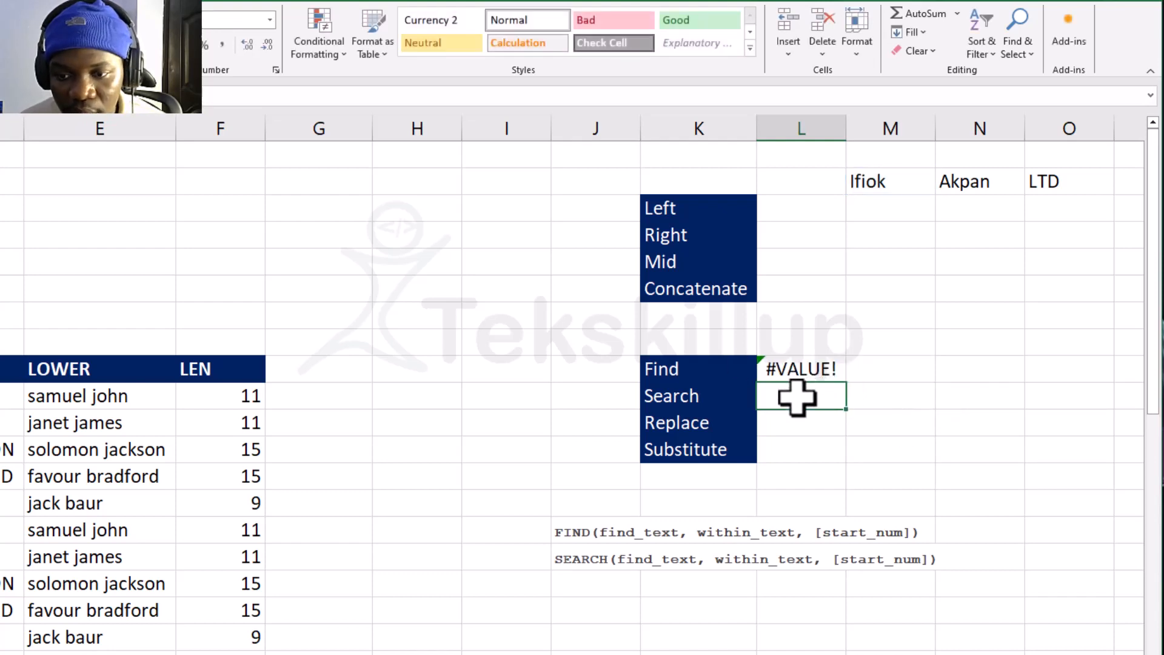
Step: Enter the formula =SEARCH("O",M2) in cell L10, beside the Search label
type("=SEA")
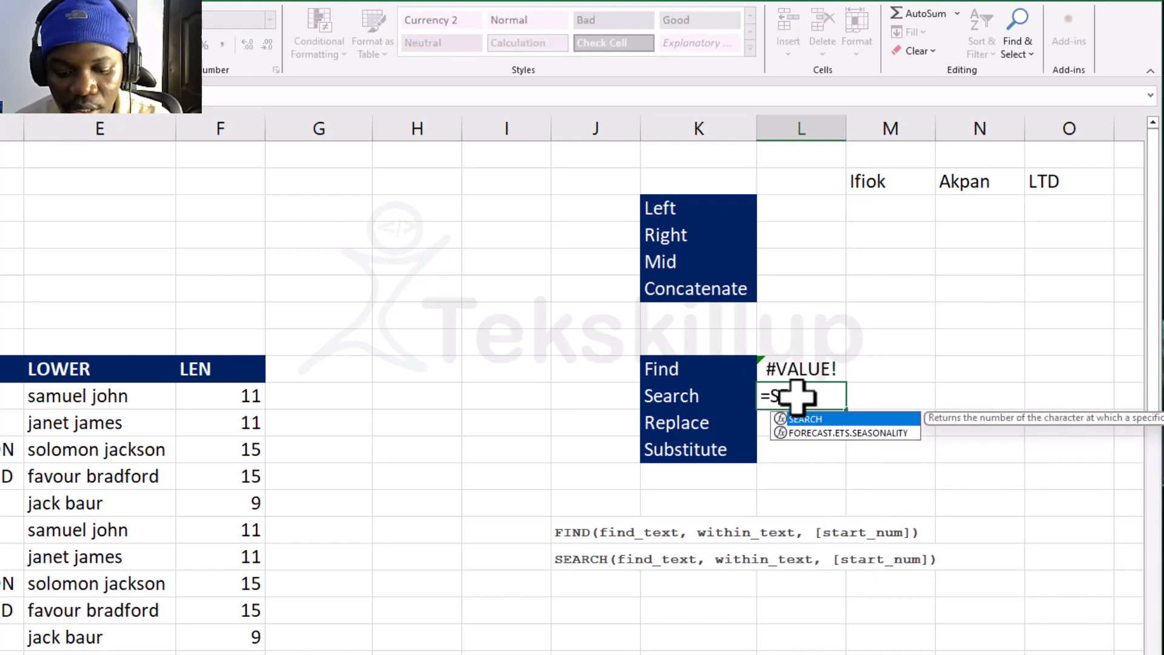
type("RCH(")
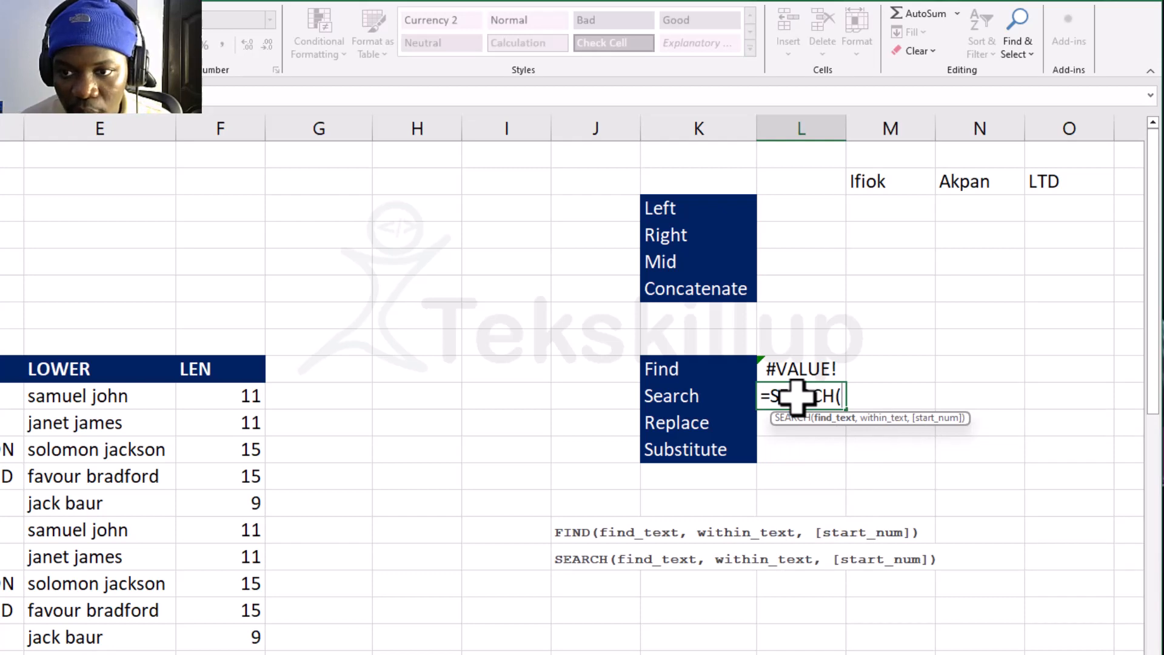
type("\"")
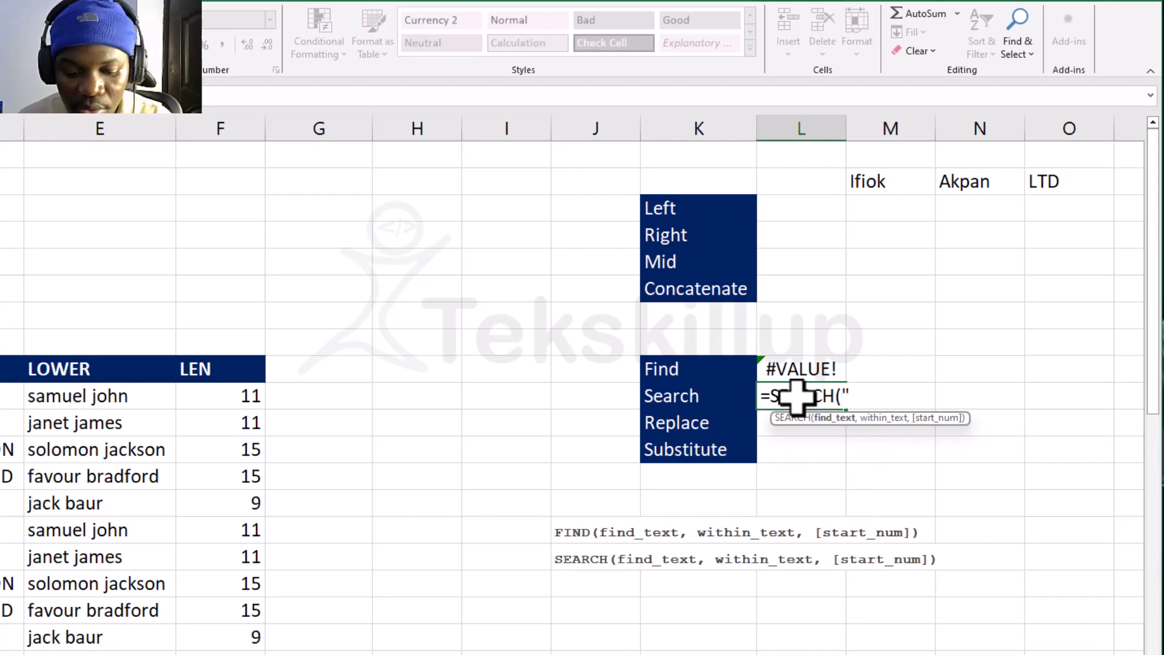
type("o")
key("BackSpace")
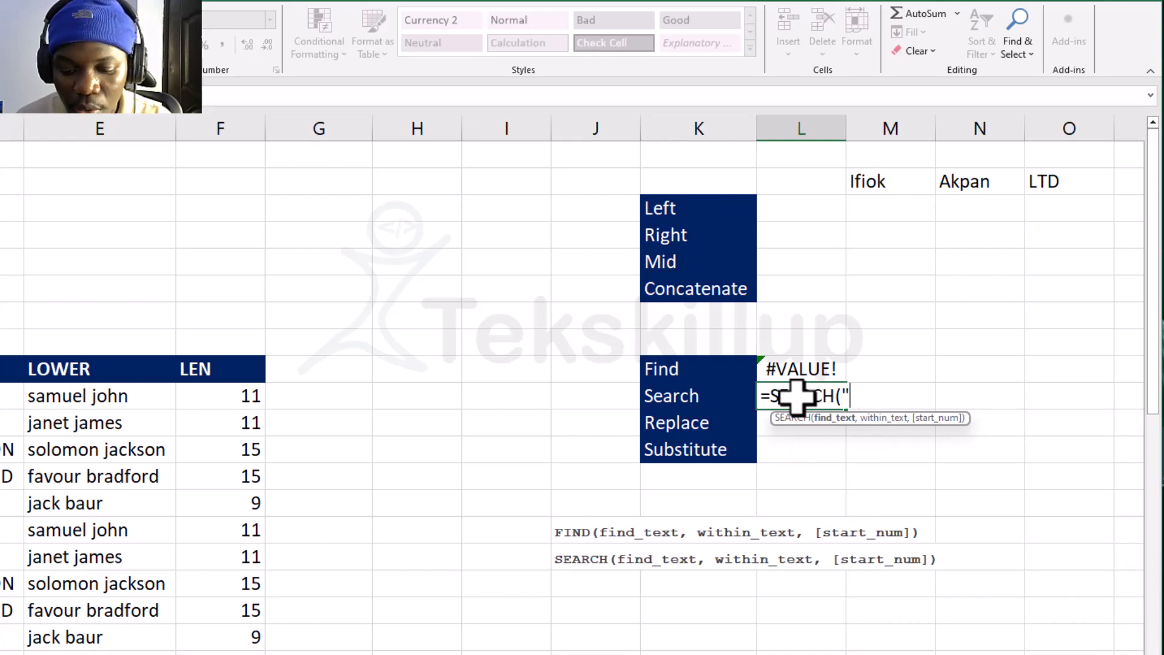
type("O")
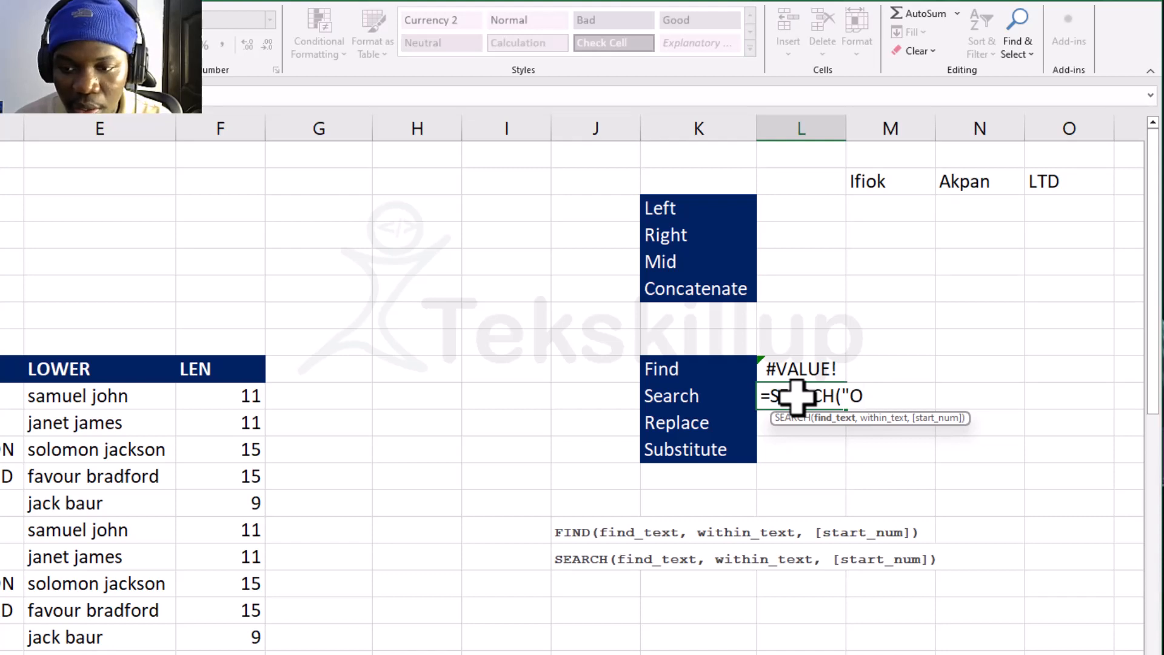
type("\",")
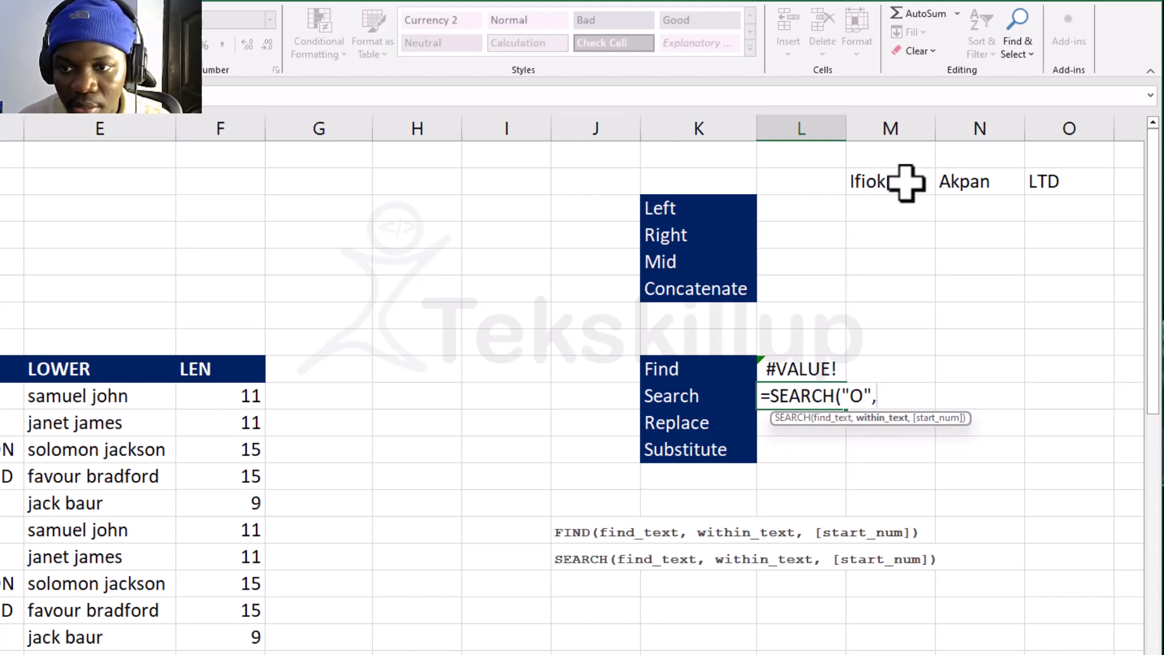
left_click(906, 182)
type(")")
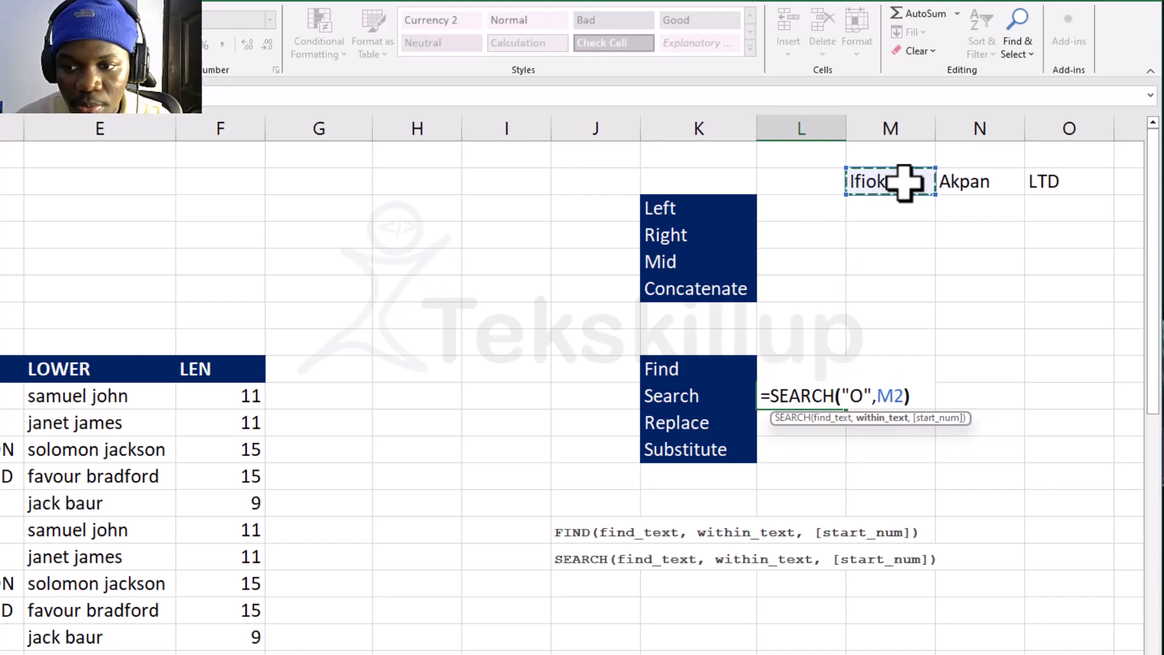
key("Return")
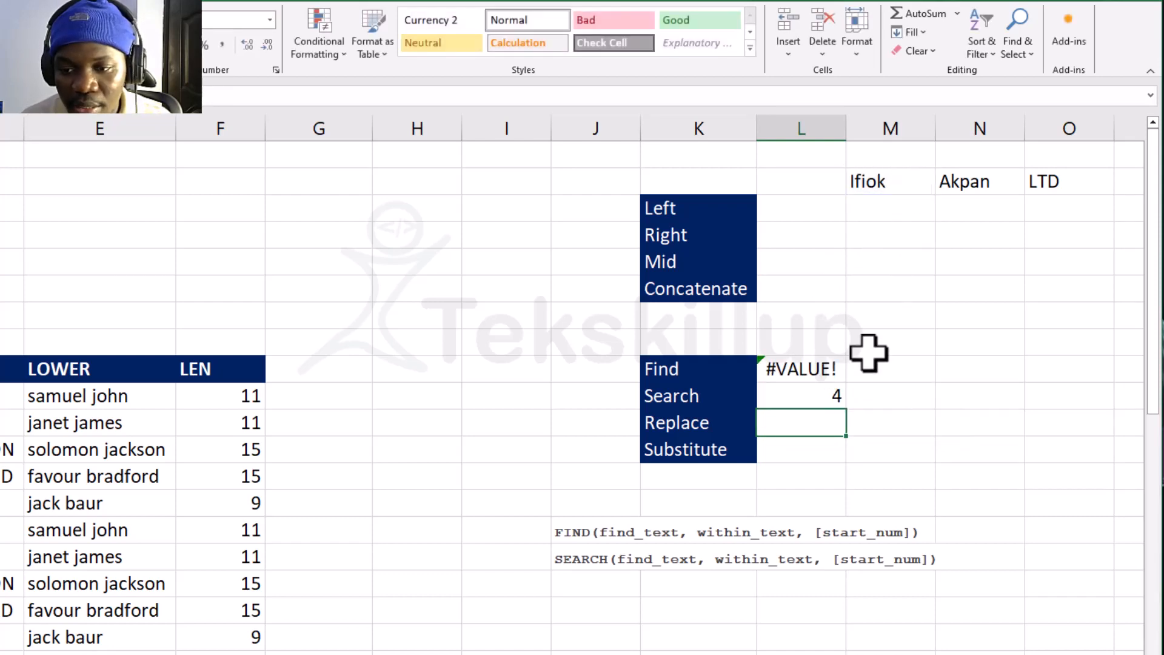
Step: Add a start_num argument of 5 to the SEARCH formula in L10
double_click(829, 395)
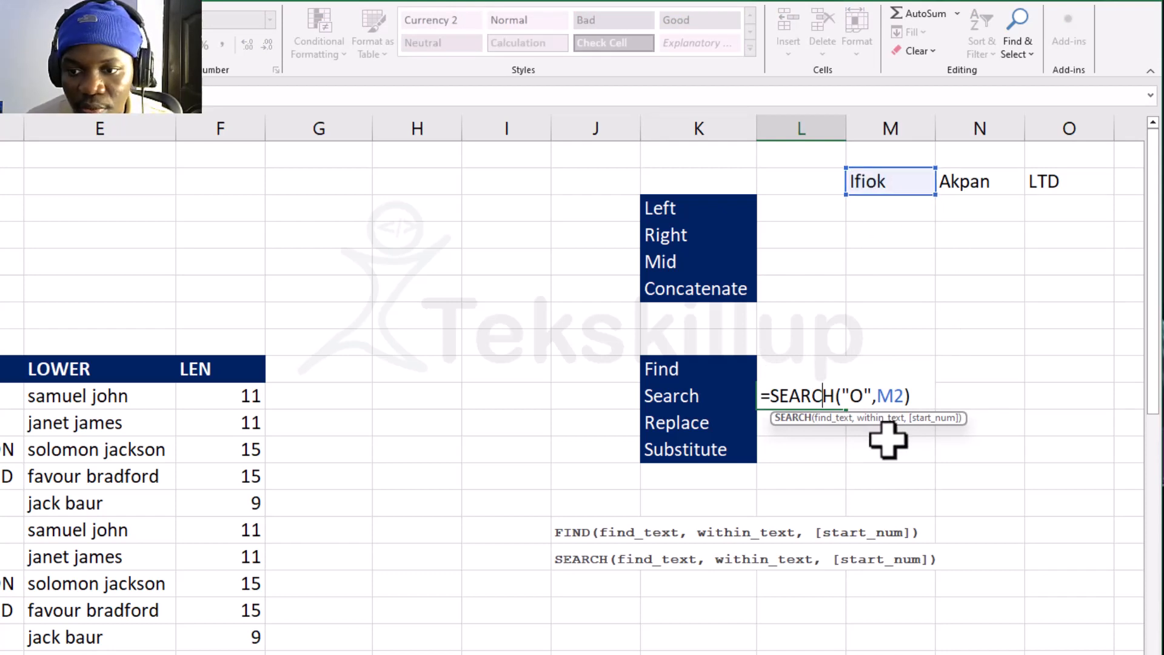
key("ctrl+Return")
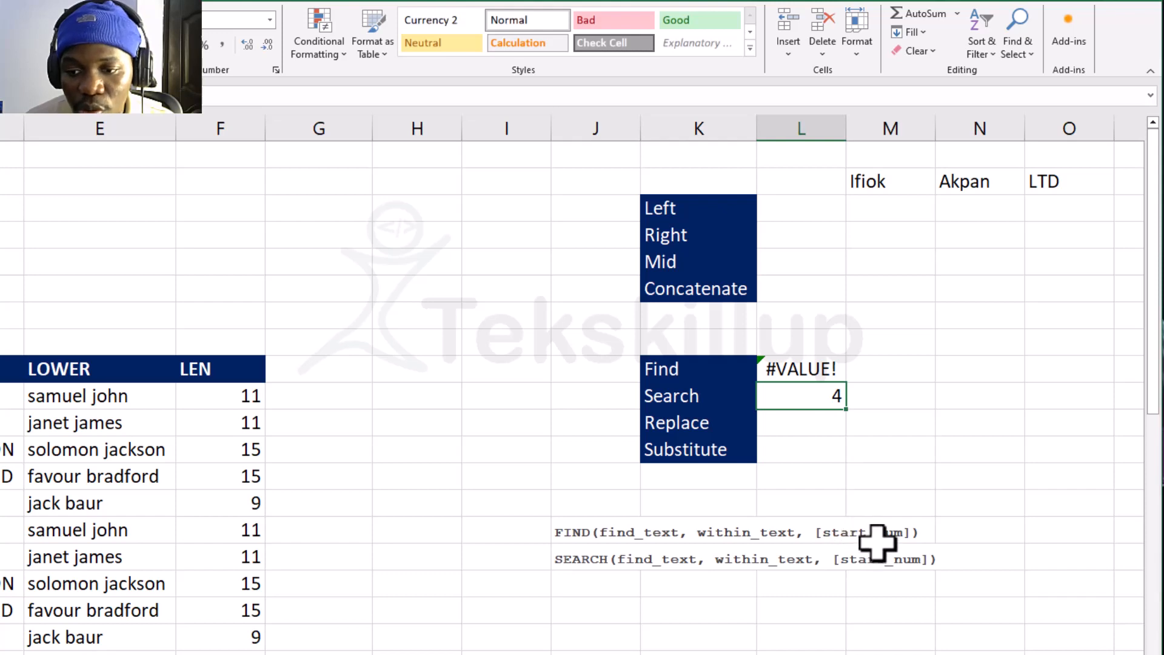
key("Delete")
double_click(825, 397)
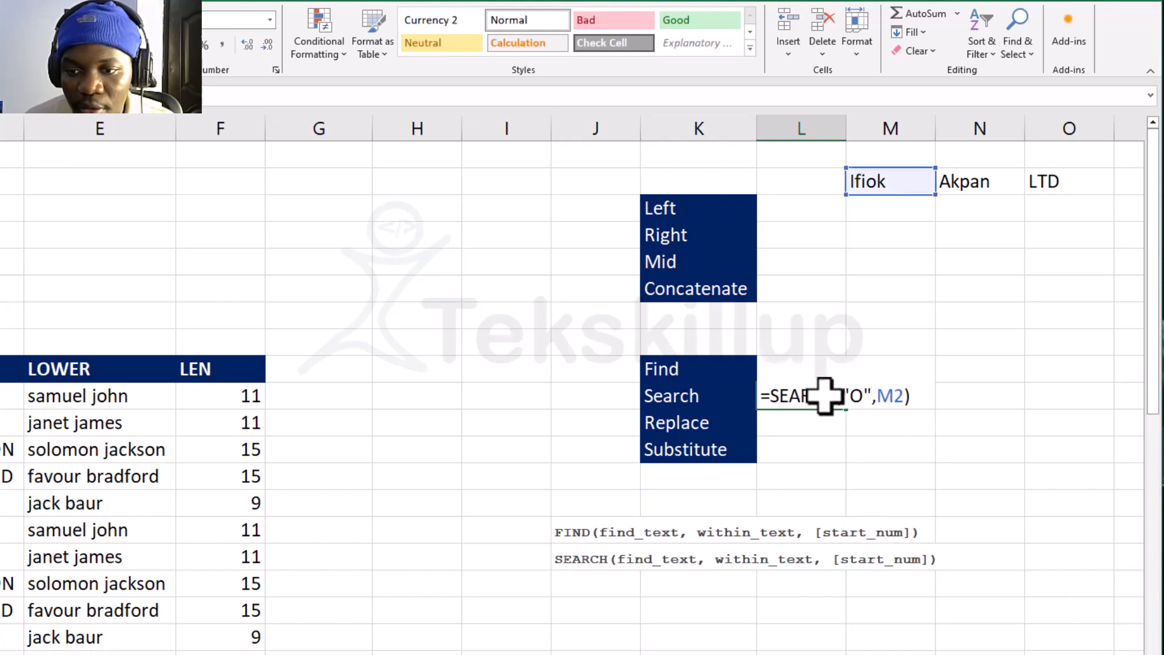
left_click(907, 399)
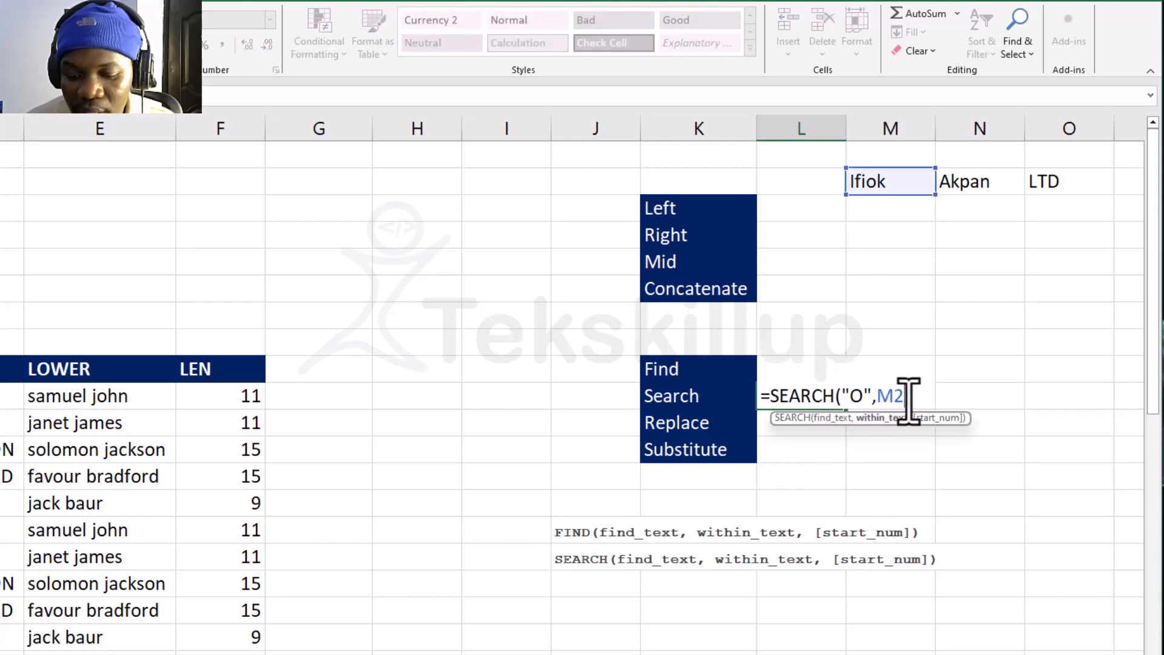
type(",")
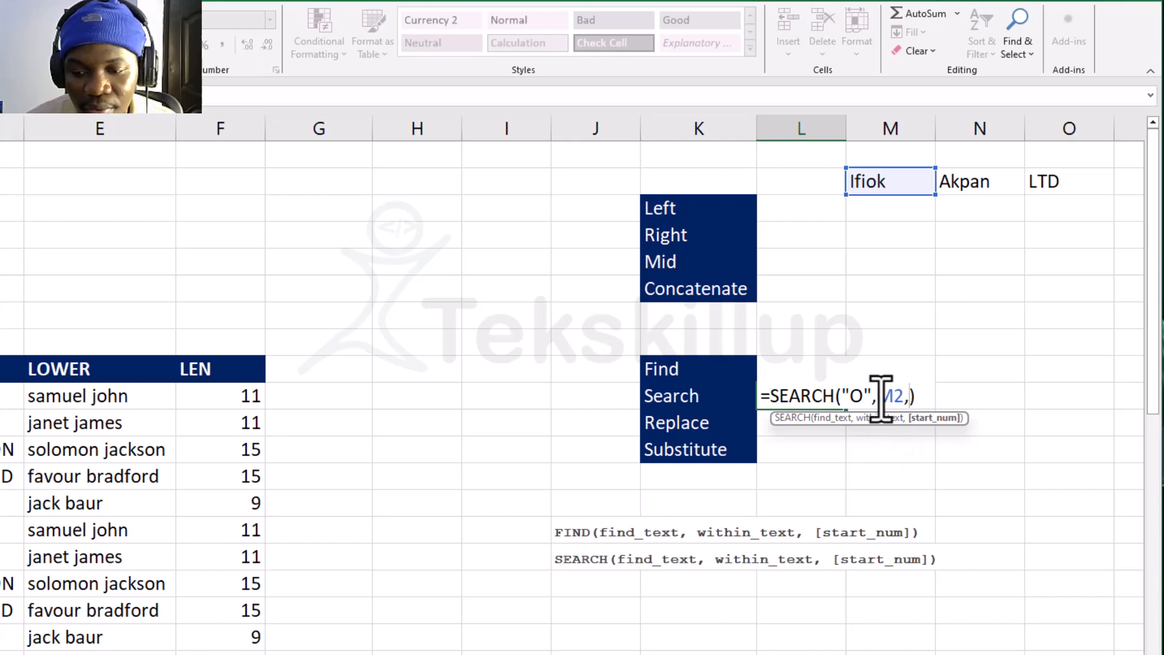
type("5")
key("Return")
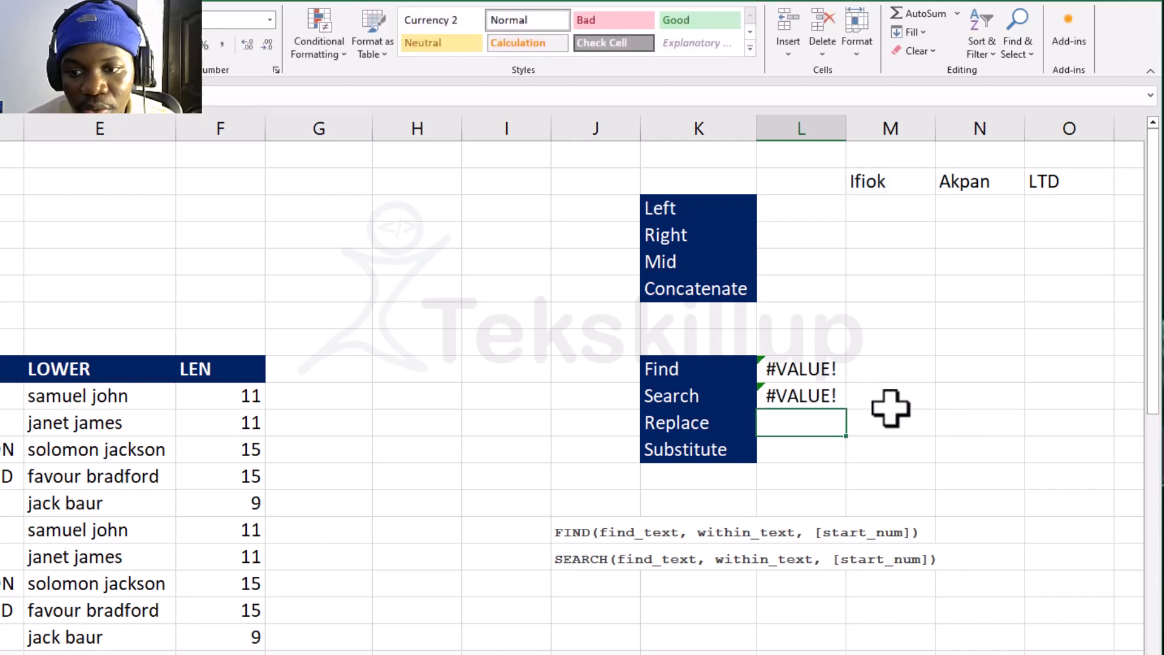
Step: Change the start_num argument of the SEARCH formula in L10 to 4
left_click(834, 397)
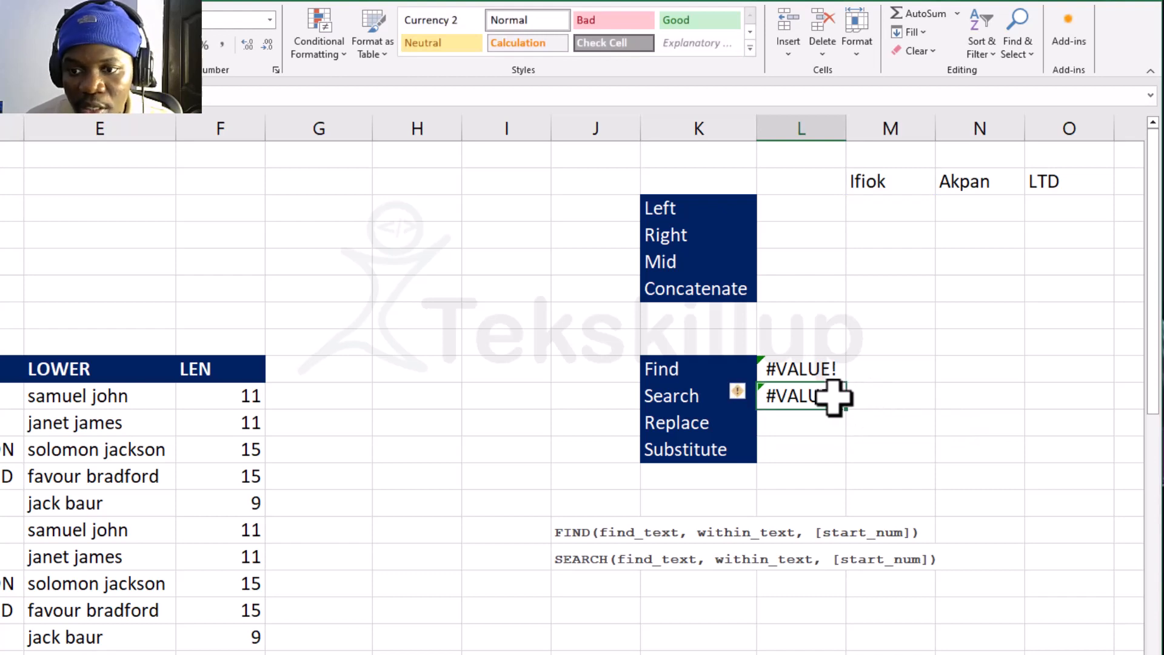
double_click(834, 397)
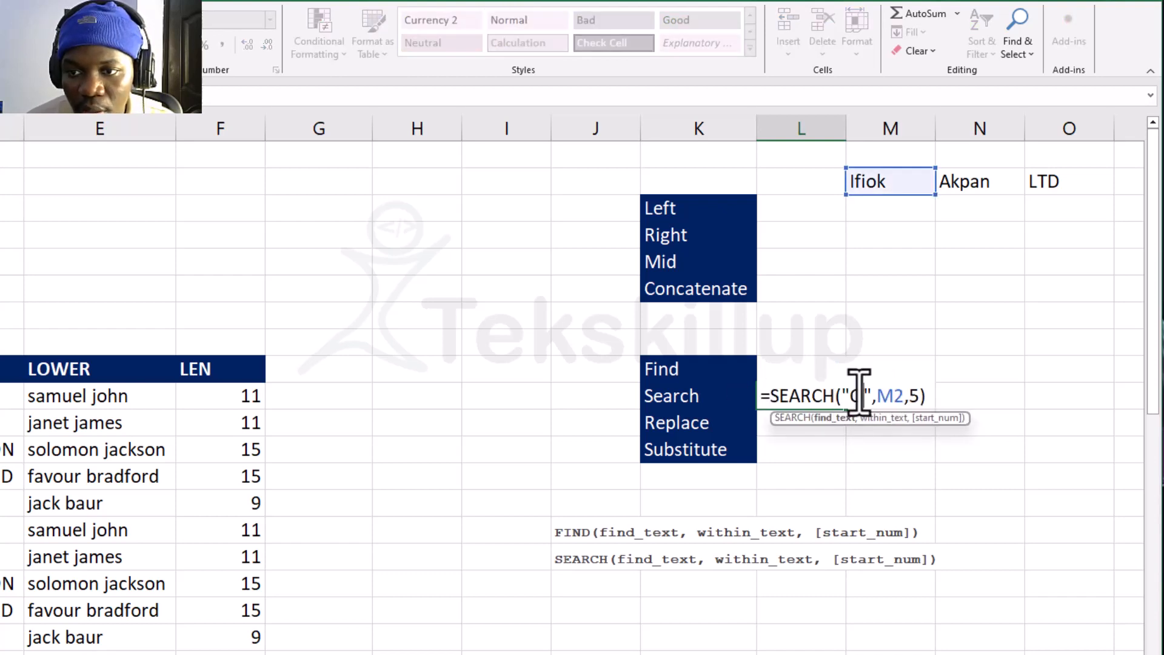
left_click(922, 397)
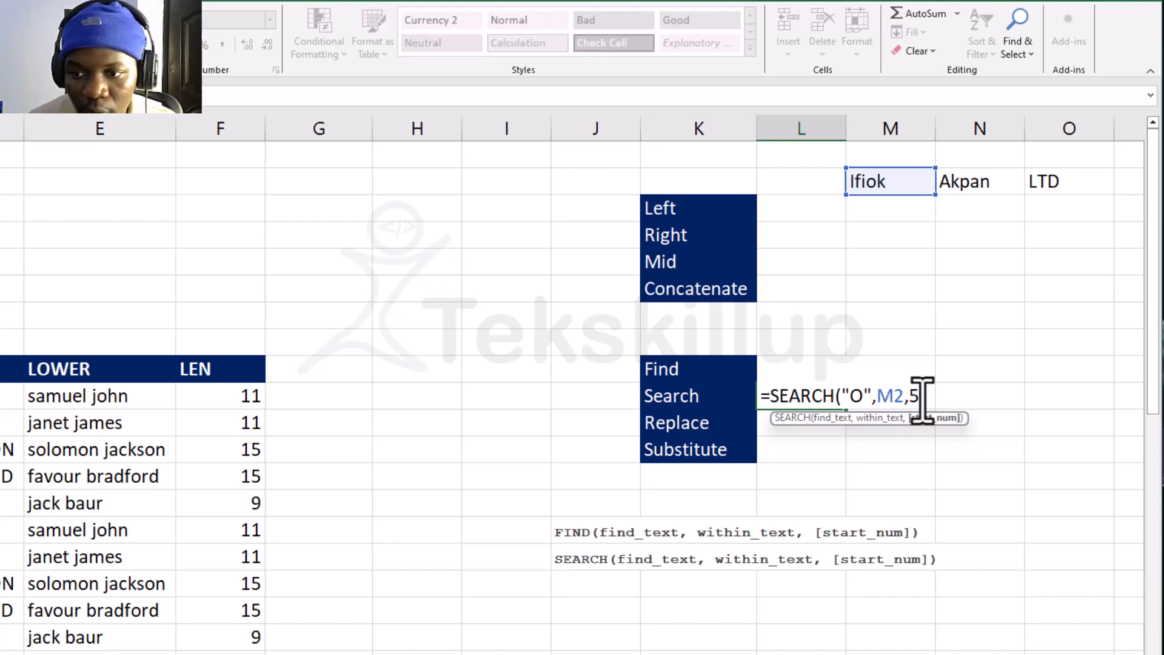
key("BackSpace")
type("4")
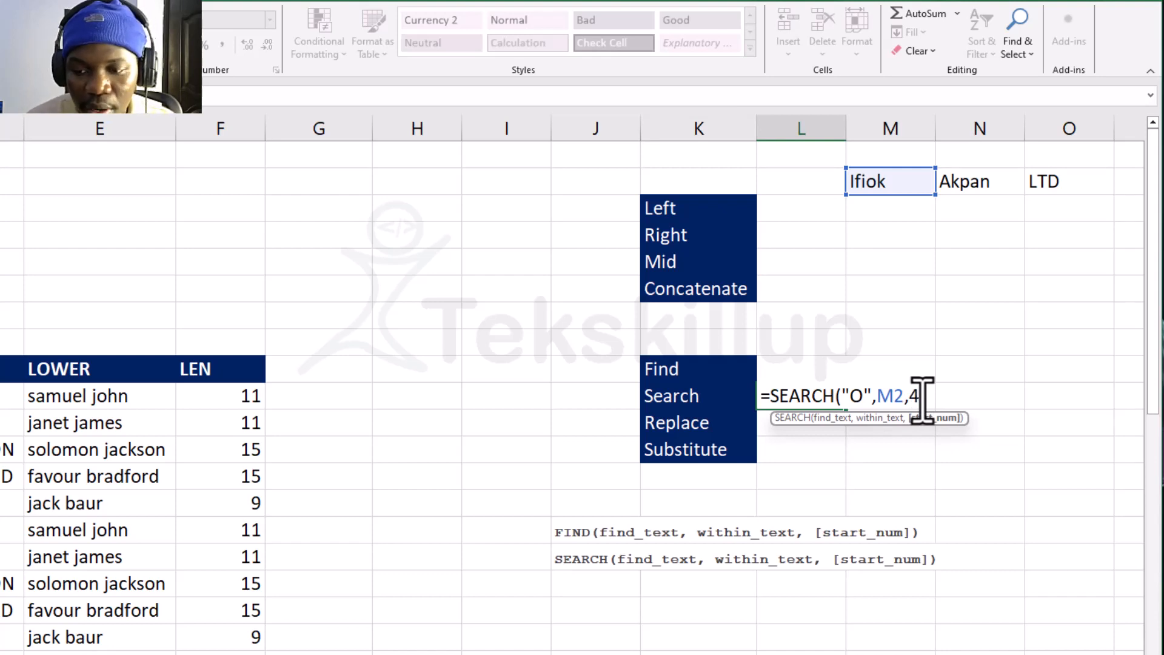
key("Return")
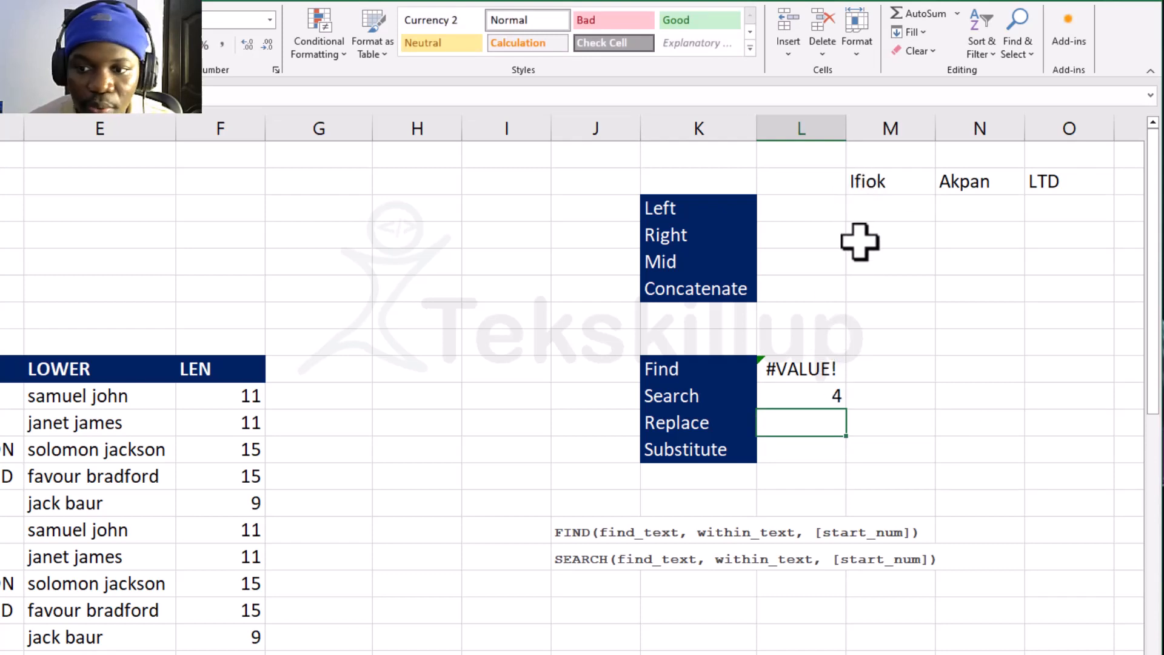
Step: Set the start_num argument of the SEARCH formula in L10 to 2
double_click(834, 395)
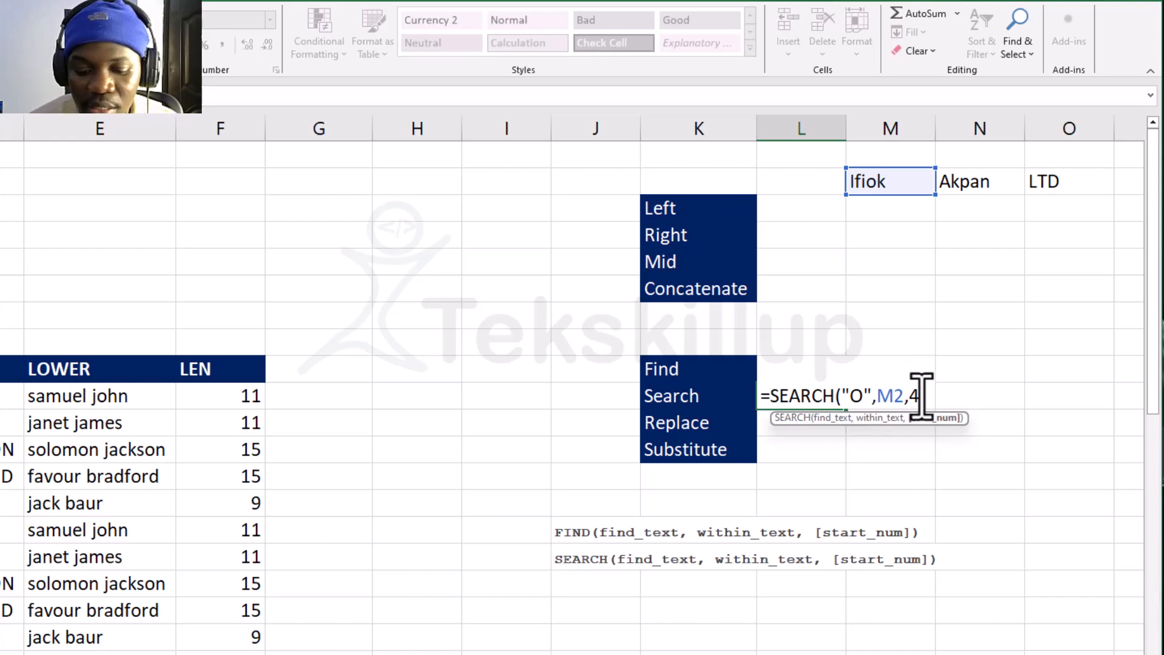
key("BackSpace")
type("2")
key("Return")
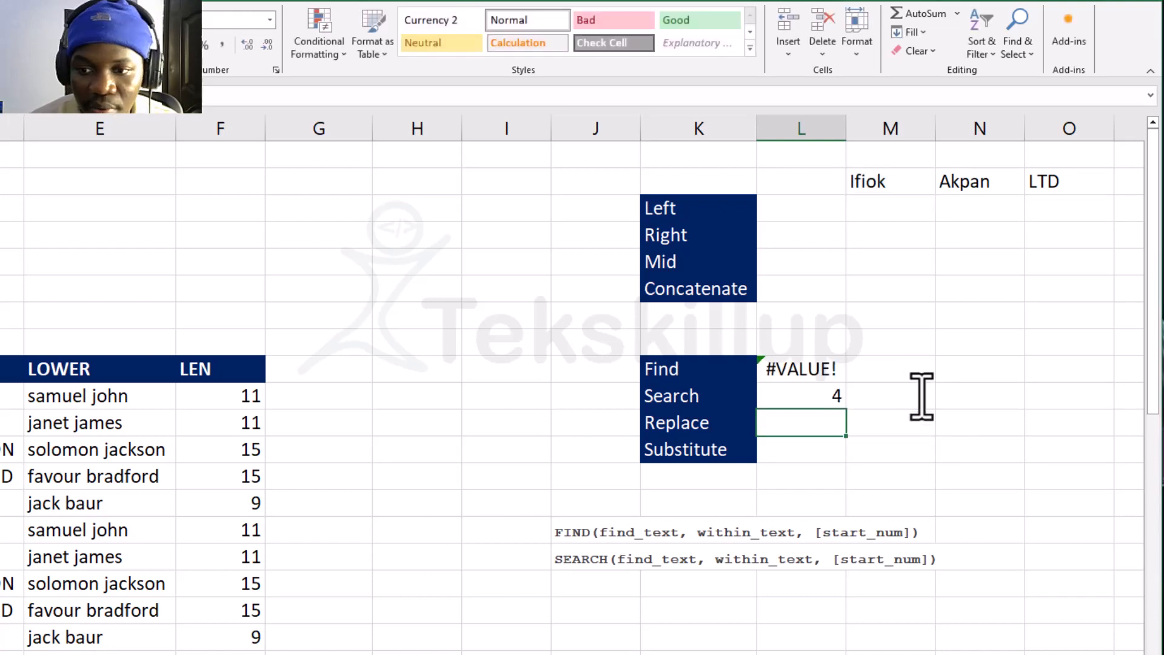
Step: Inspect the FIND formula in L9 and the sample text cell M2 it refers to
double_click(803, 367)
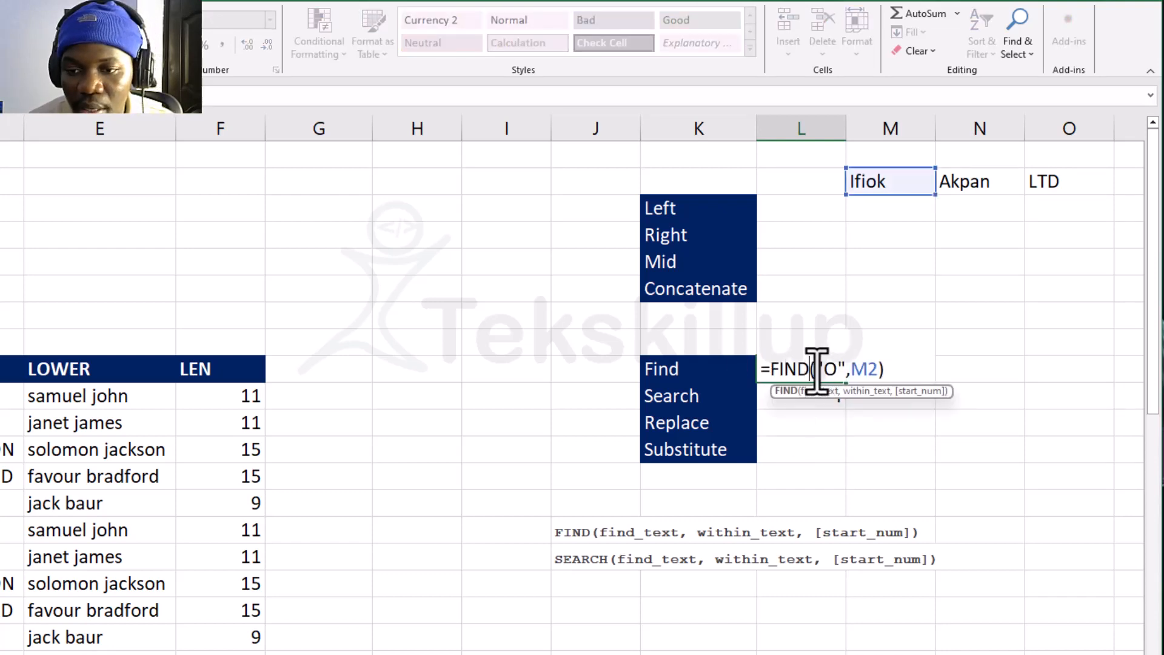
key("ctrl+Return")
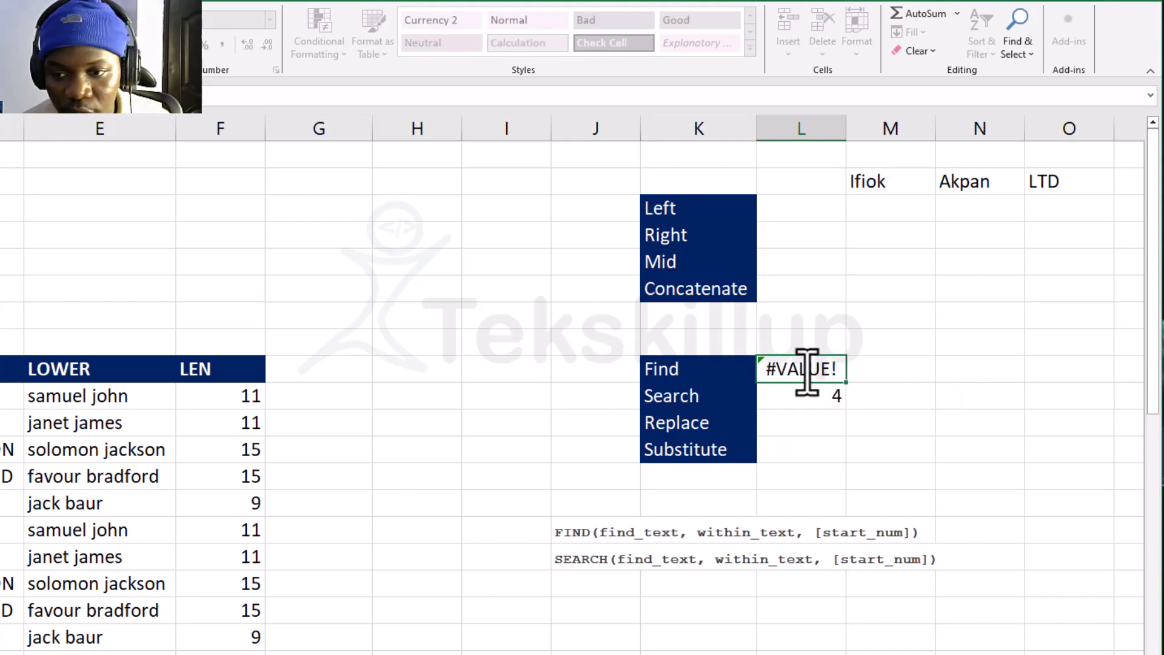
left_click(820, 293)
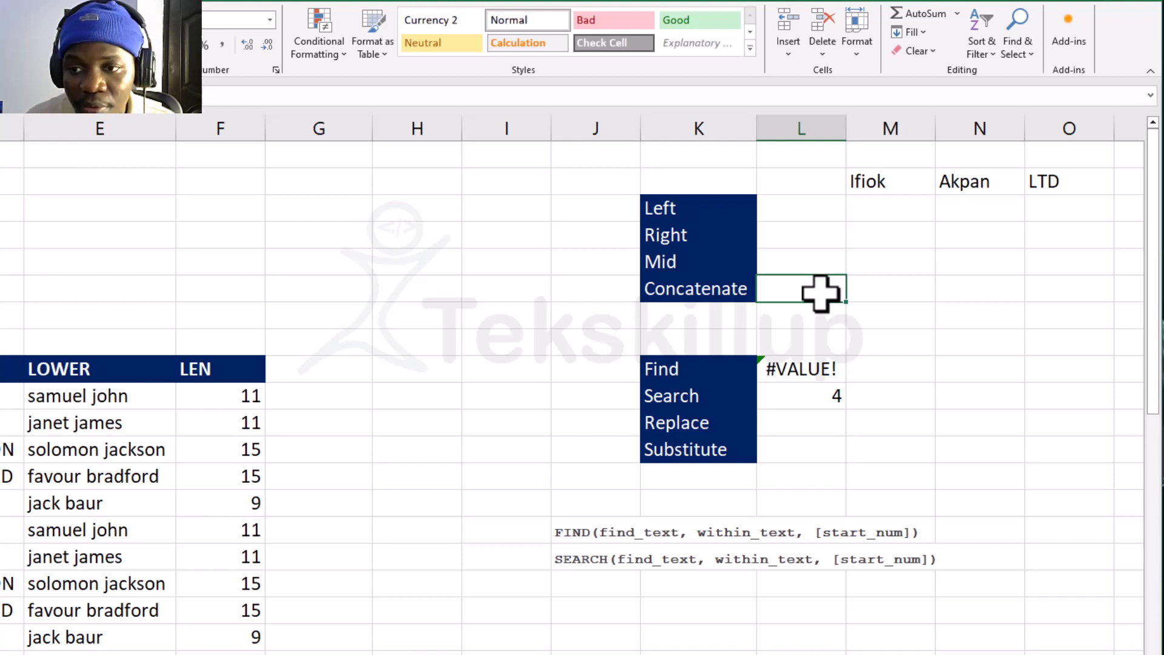
left_click(894, 172)
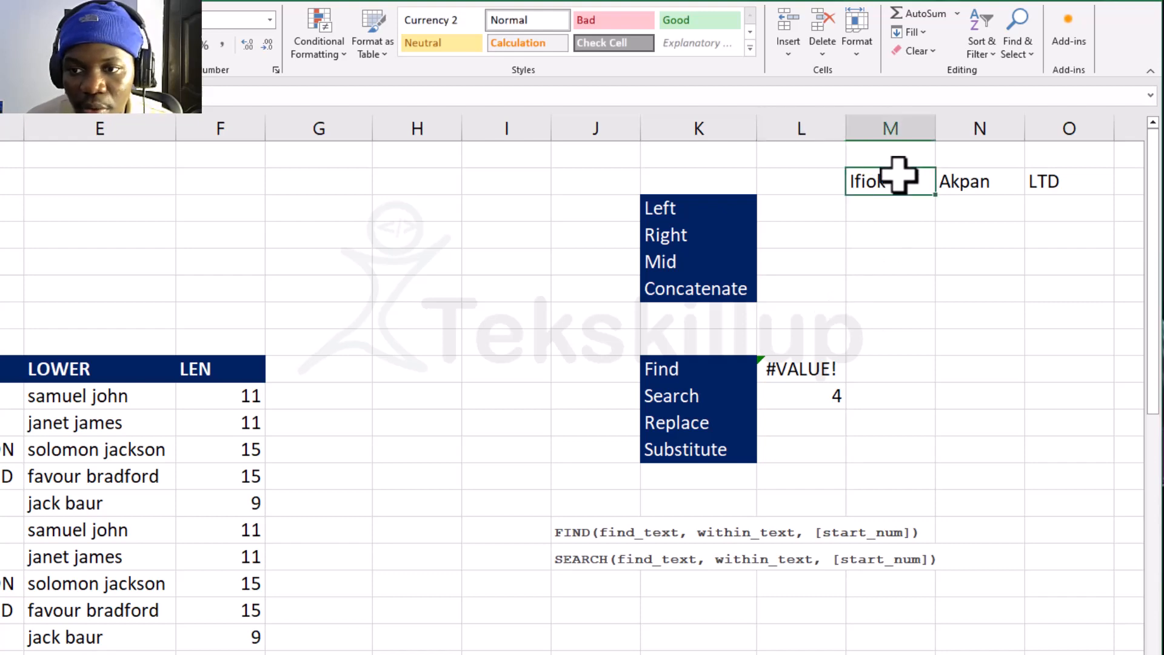
left_click(898, 155)
left_click(963, 159)
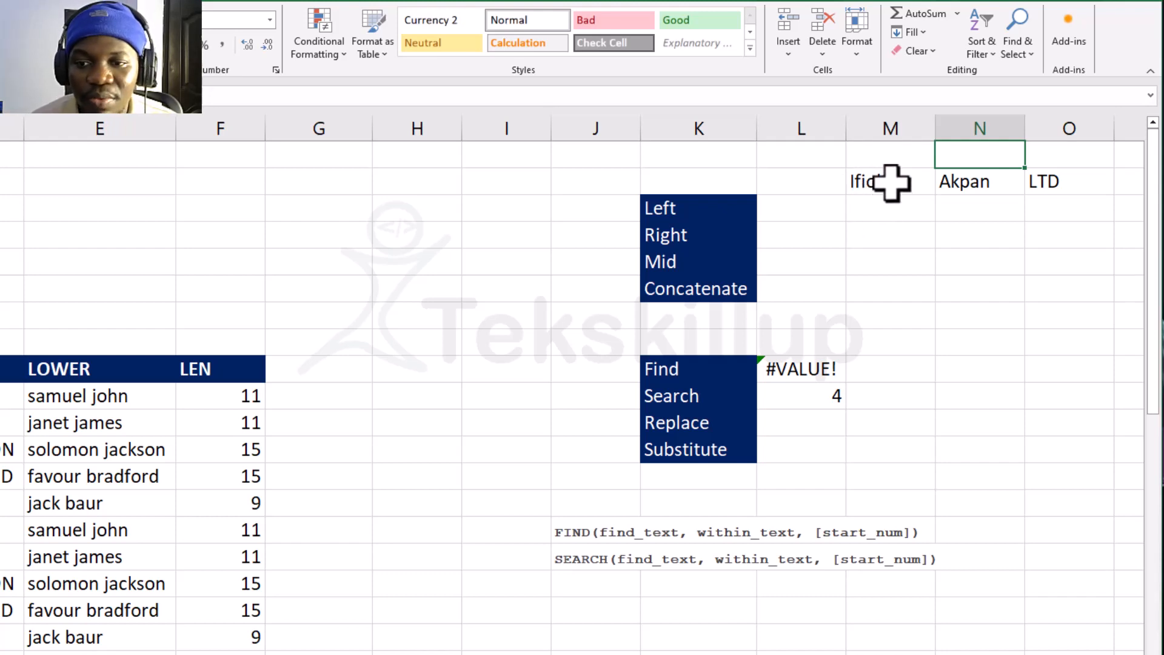
Step: Enter the formula =CONCAT(M2,N2) in cell L6, beside the Concatenate label, and reselect that cell
left_click(825, 296)
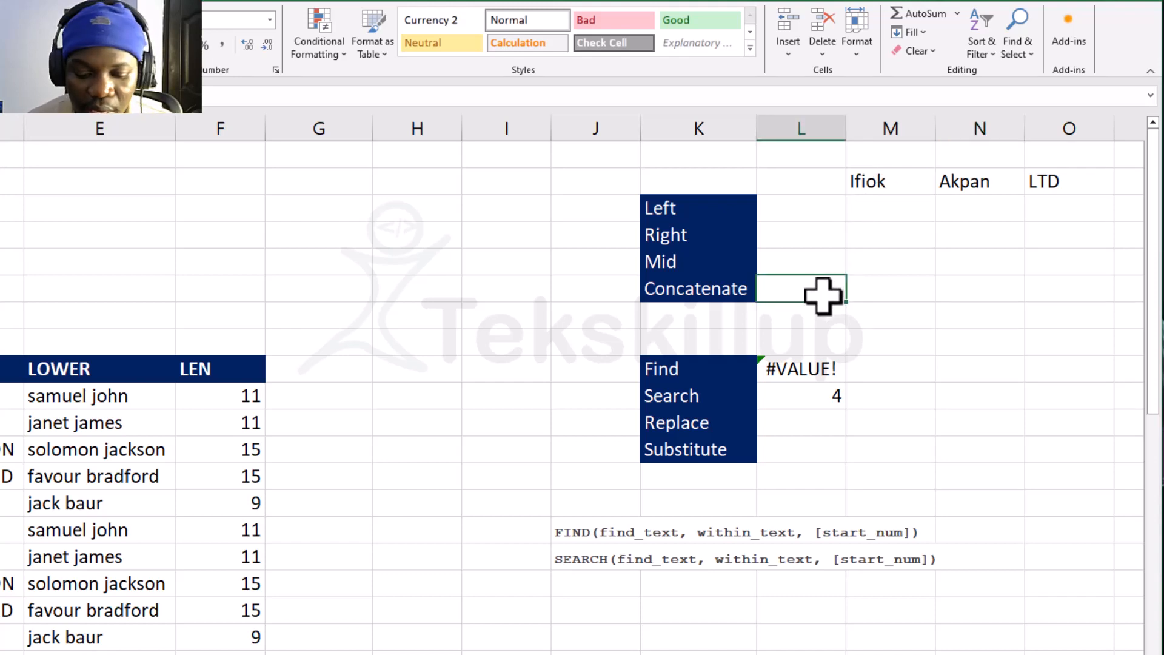
type("=")
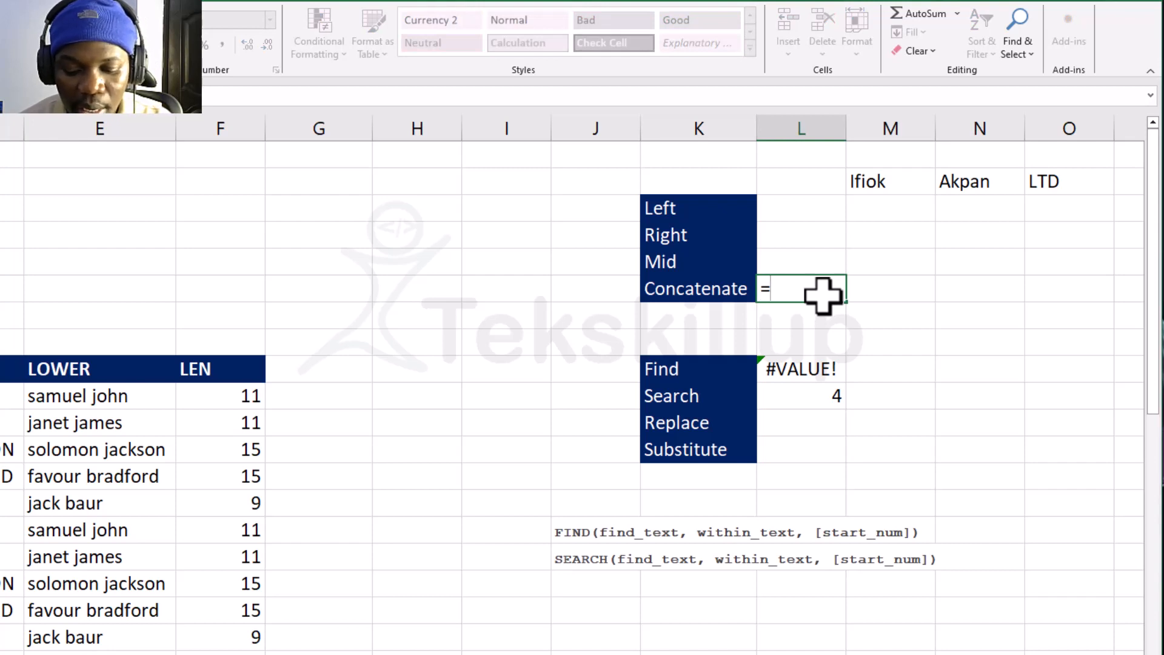
type("CON")
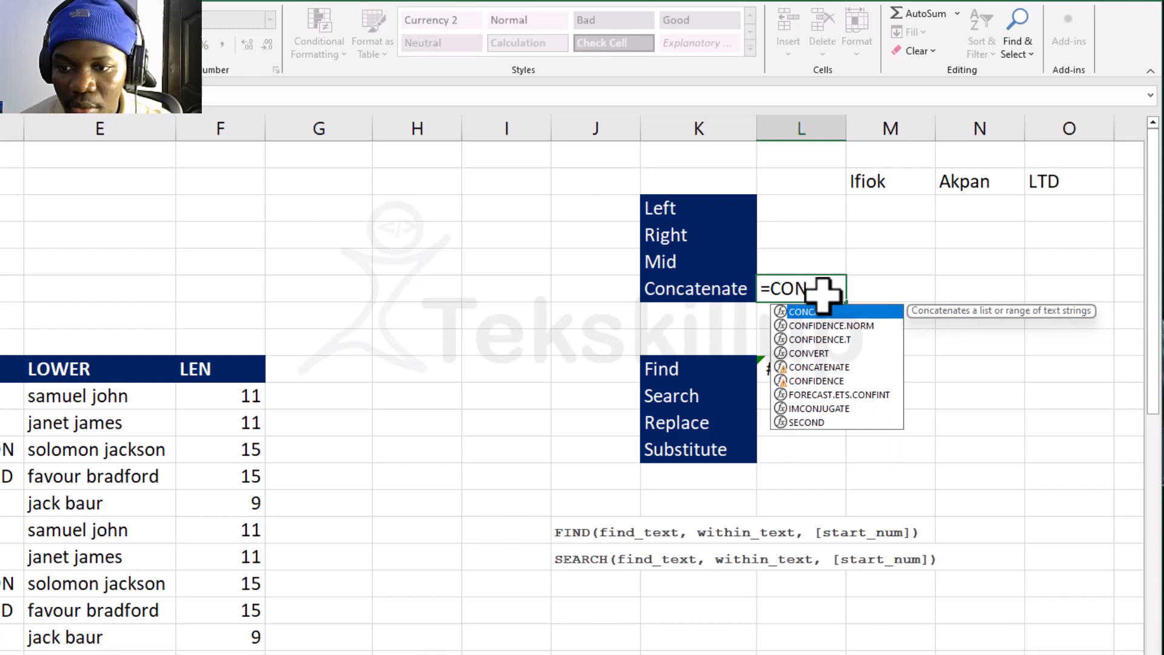
double_click(830, 314)
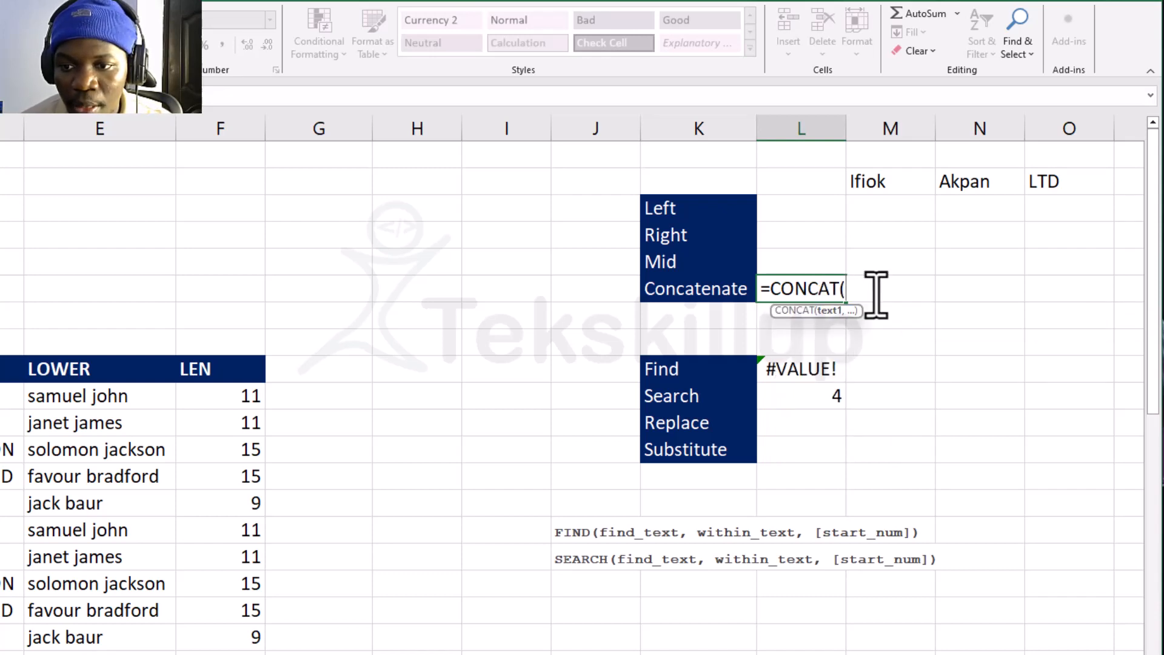
left_click(884, 182)
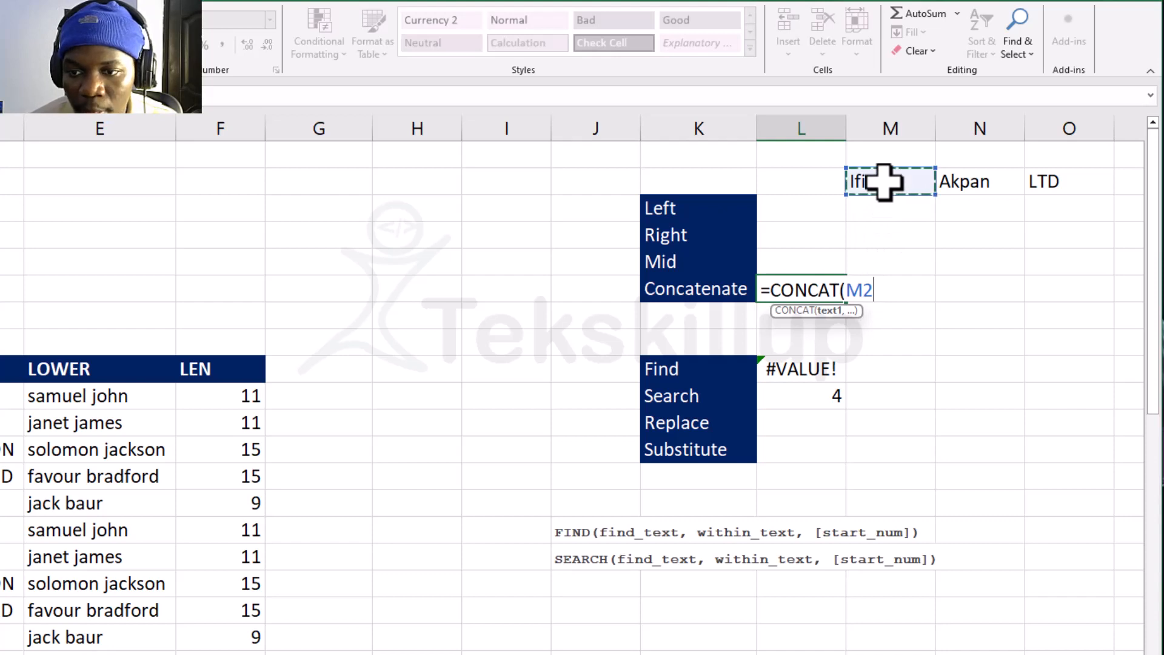
type(",")
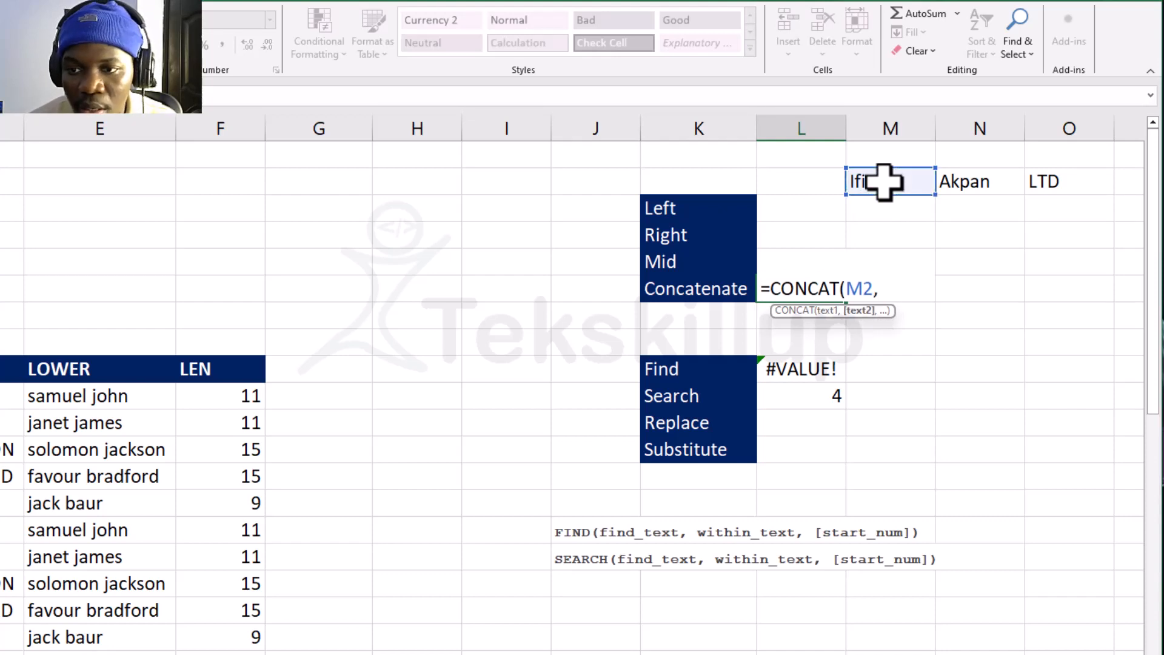
left_click(963, 182)
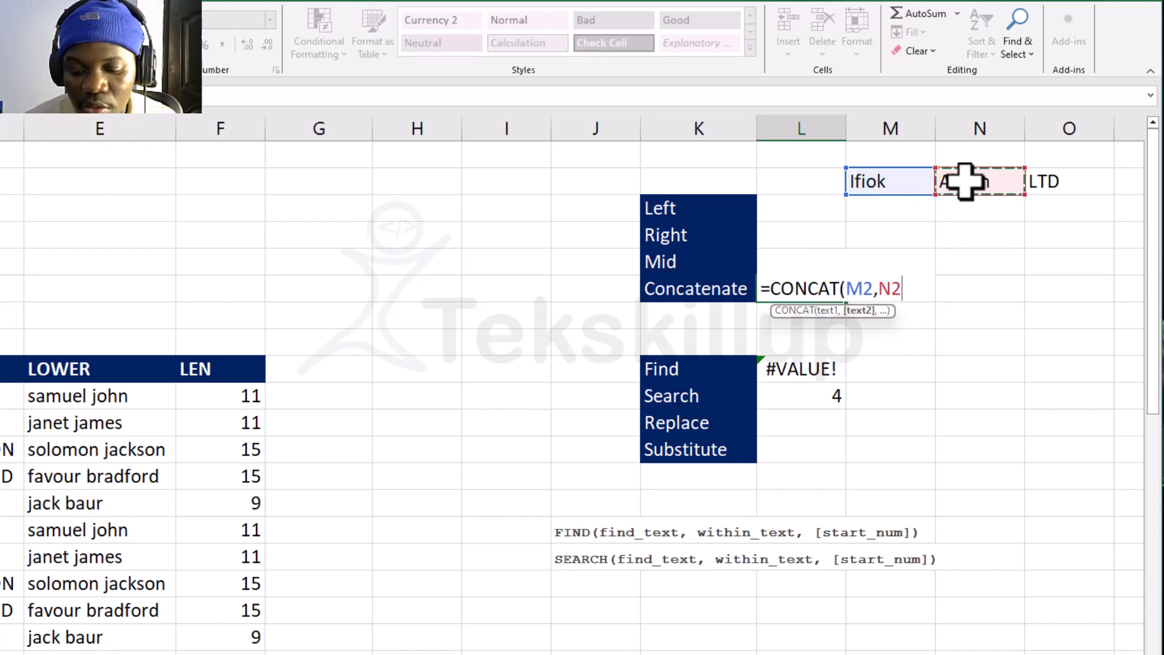
type(")")
key("Return")
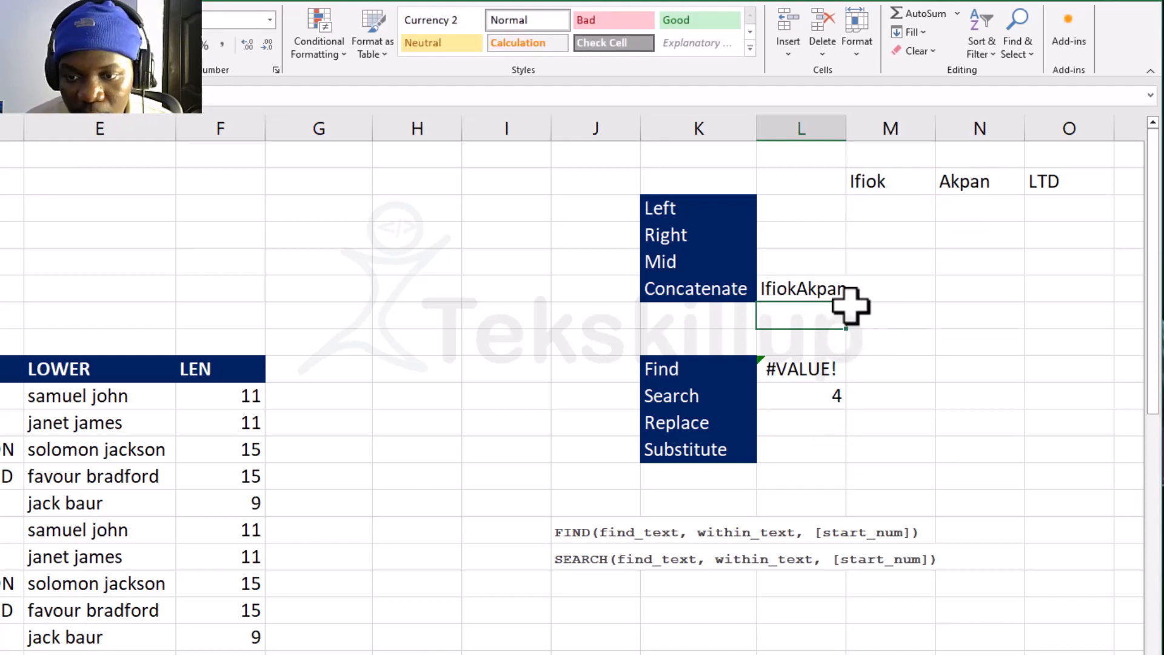
left_click(802, 289)
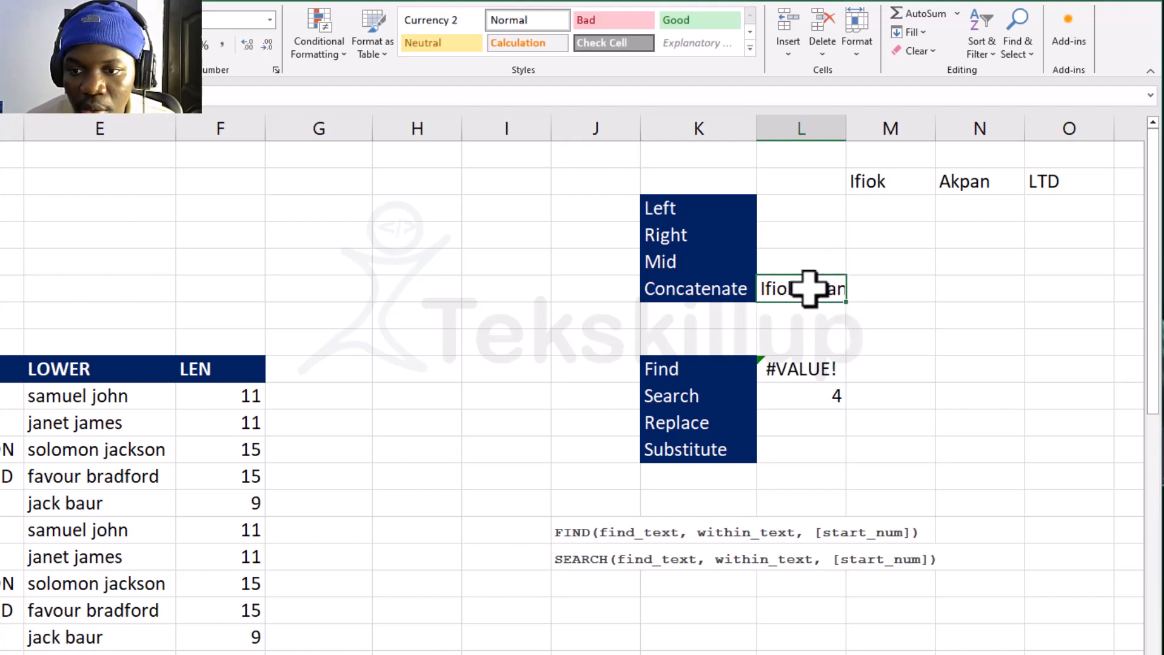
Step: Add a space between the joined texts by changing L6 to =CONCAT(M2," ",N2), and autofit column L to its contents
double_click(802, 288)
left_click(881, 290)
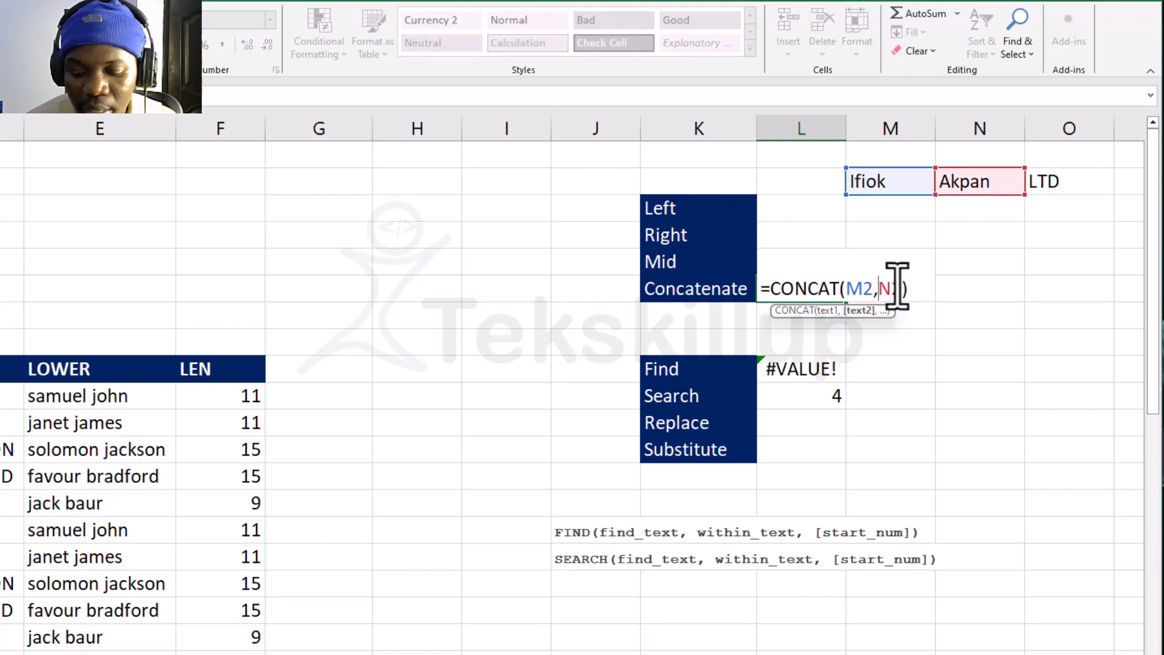
type("\"")
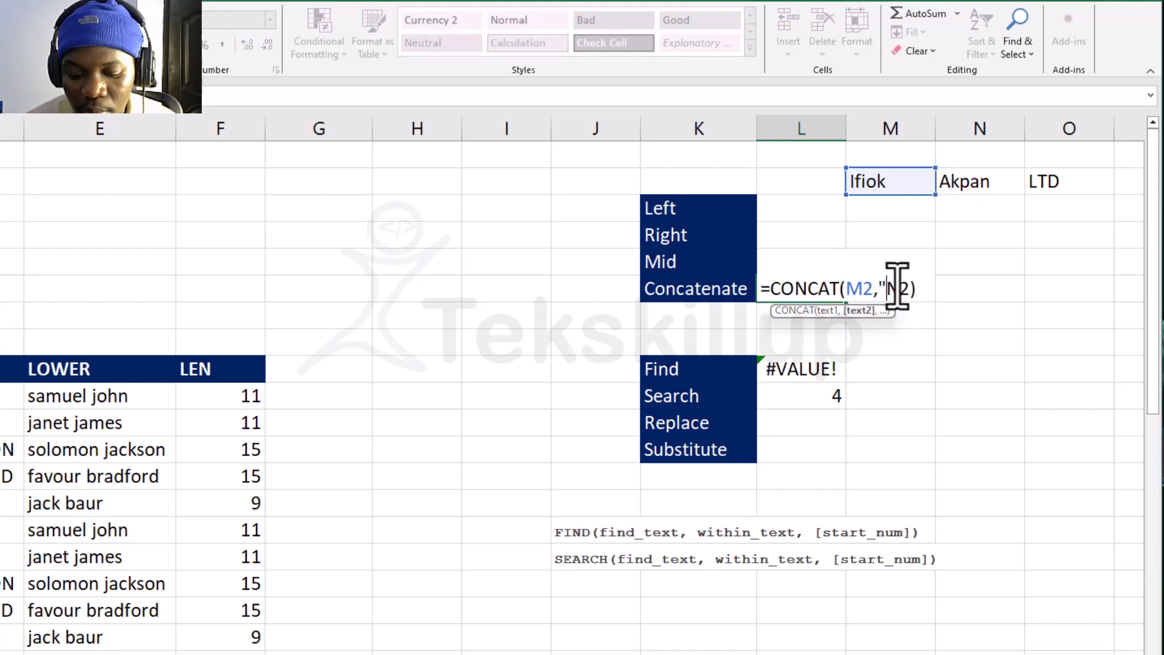
type(" \"")
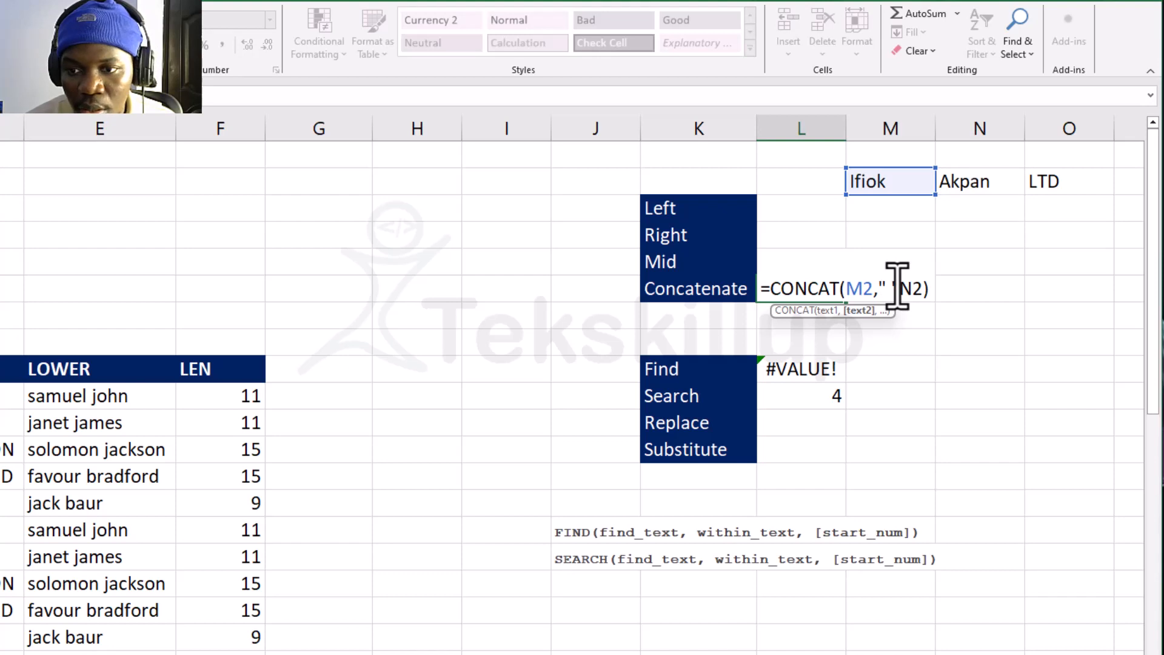
type(",")
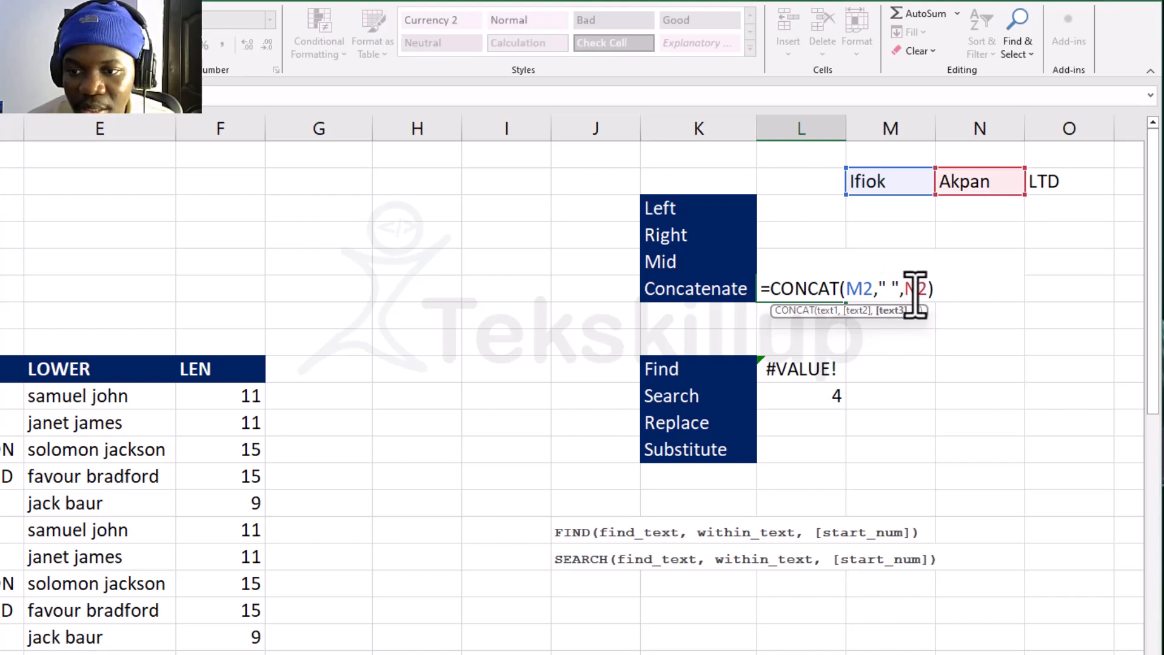
key("Return")
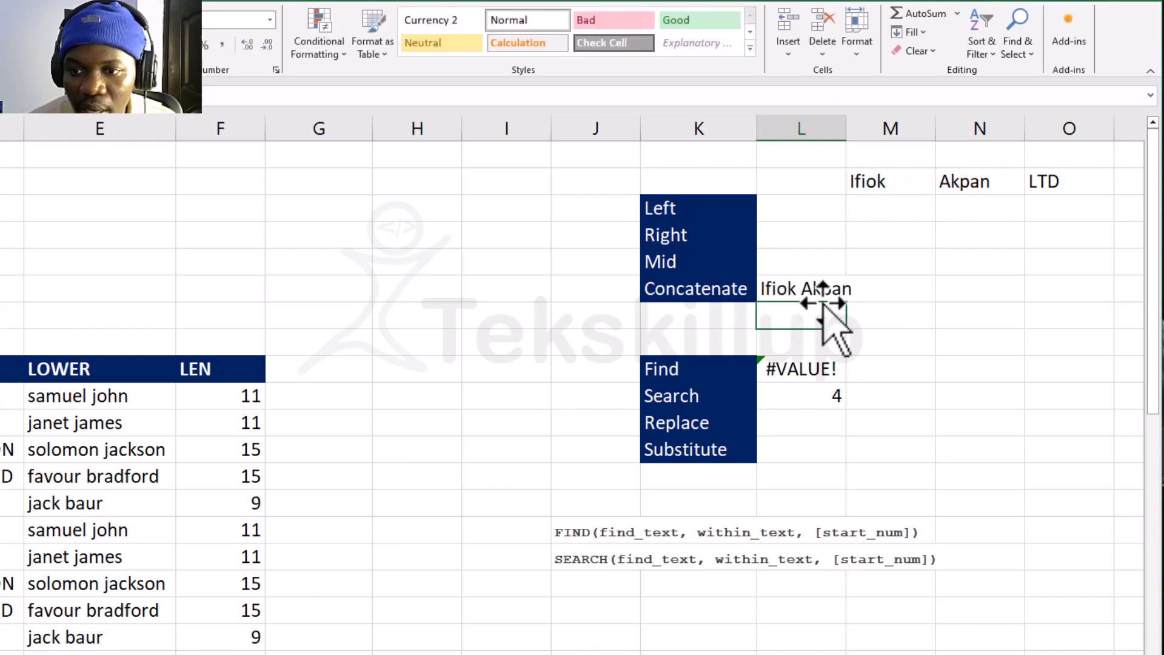
double_click(853, 129)
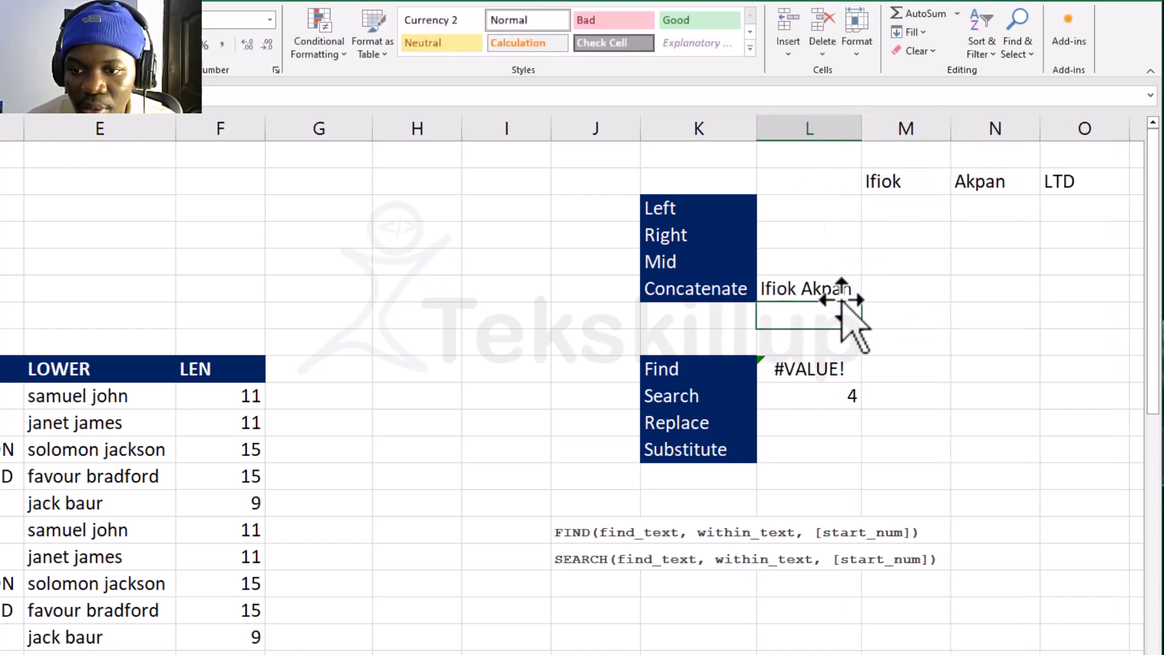
Step: Copy the concatenated result in L6 into cell H4 as values only, and autofit column H to its contents
left_click(797, 291)
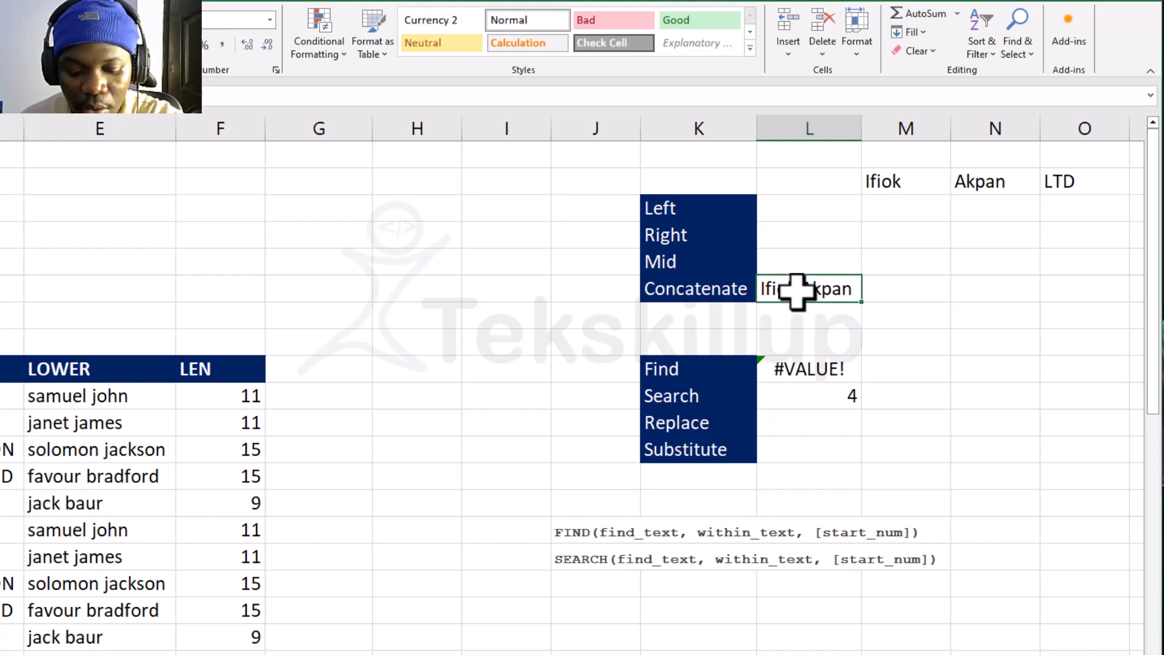
left_click(442, 237)
key("ctrl+v")
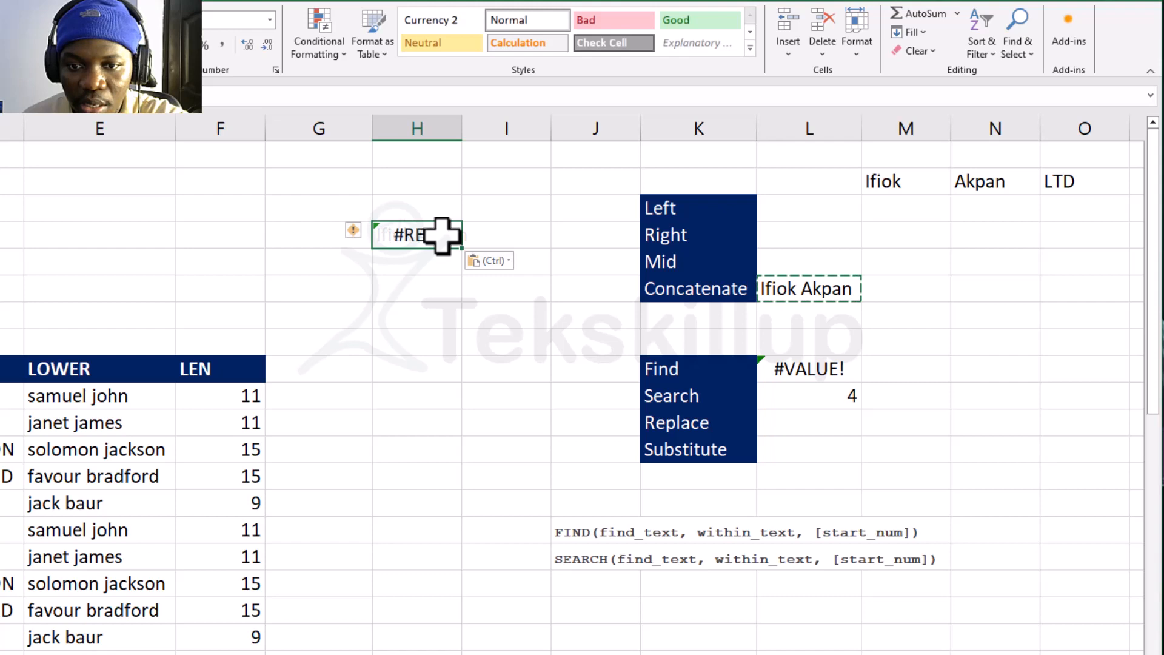
left_click(492, 260)
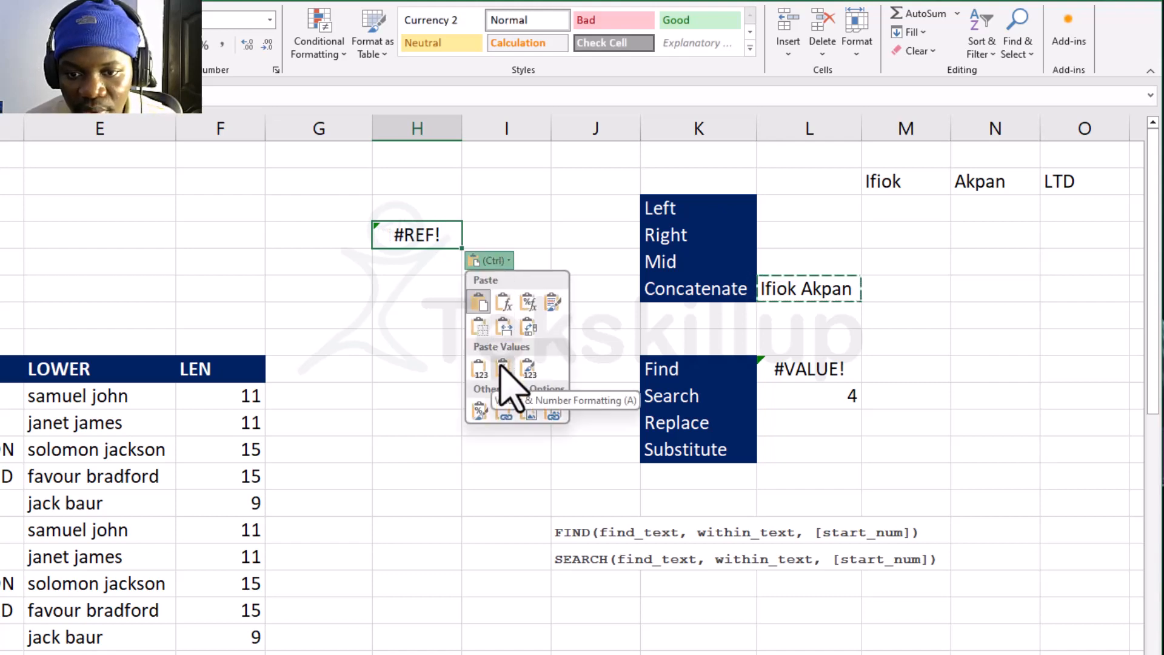
left_click(479, 370)
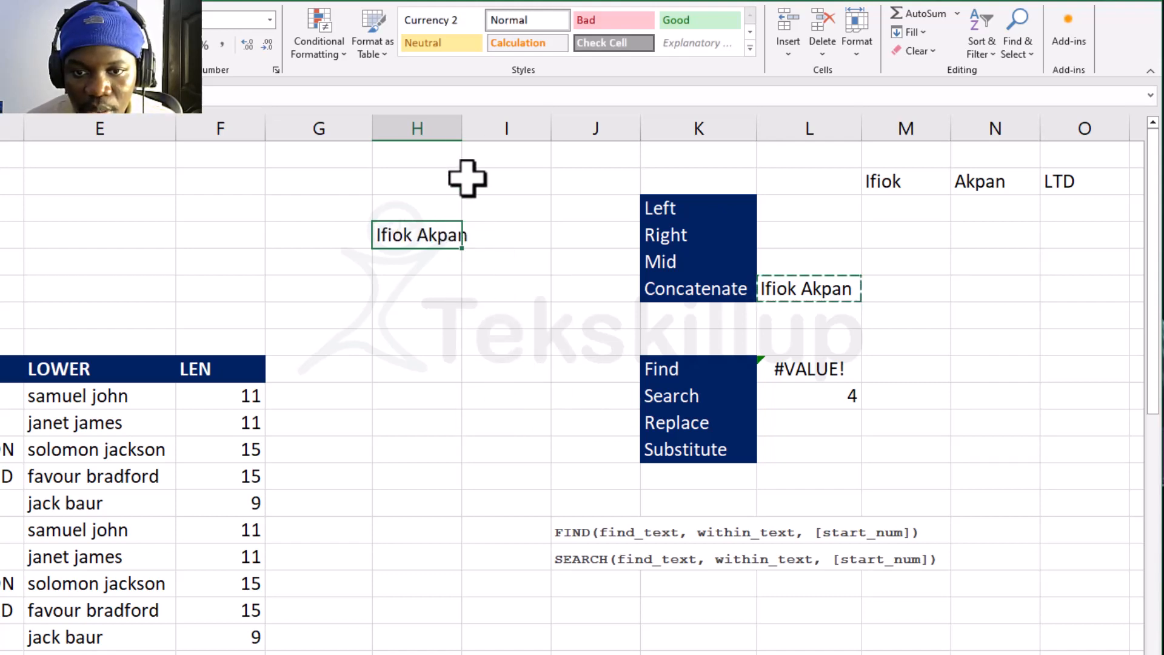
double_click(462, 124)
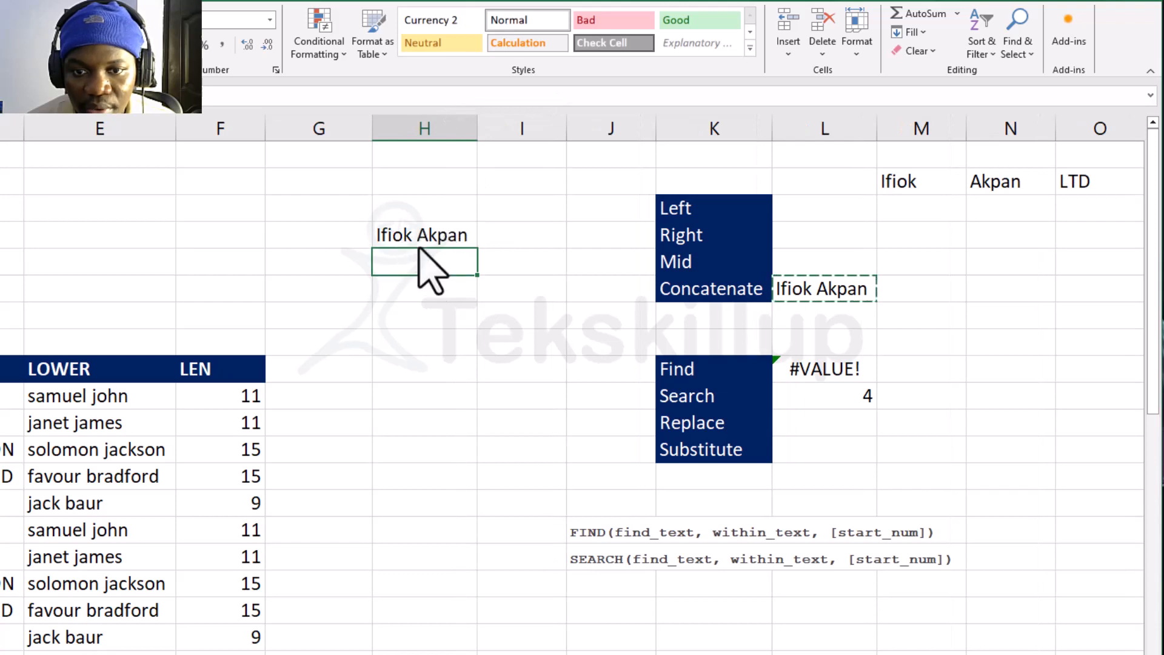